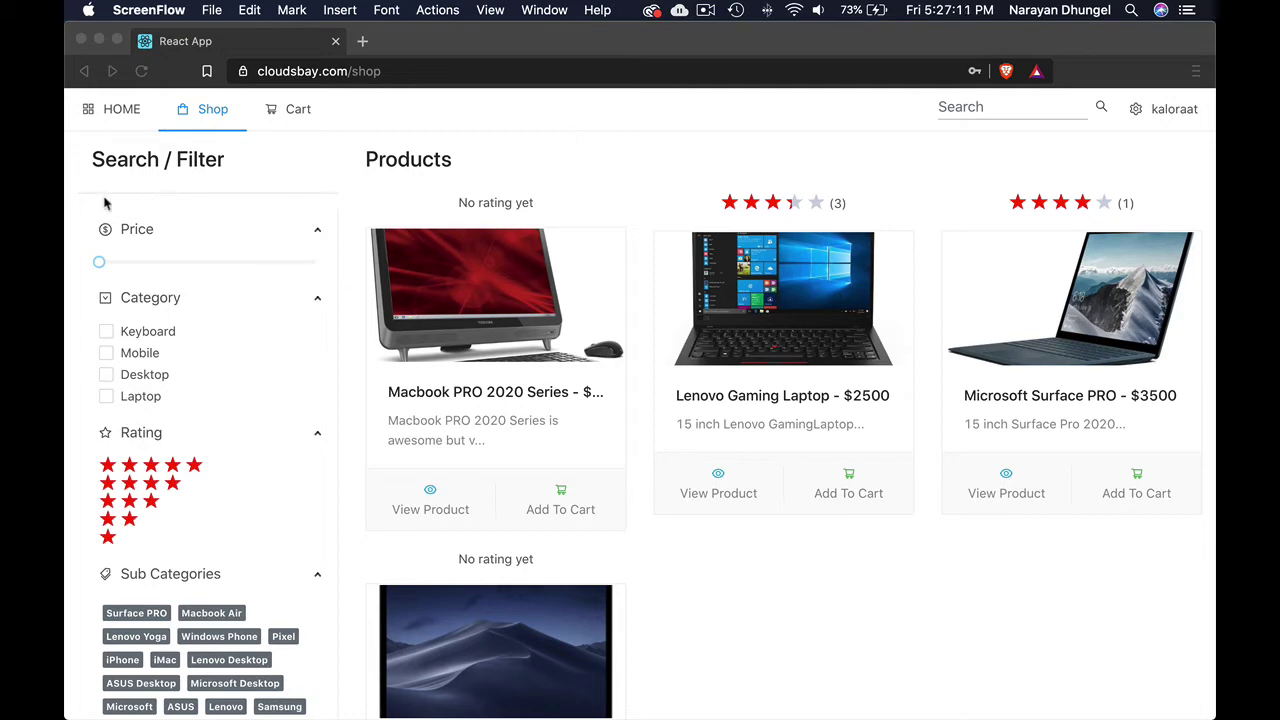
Examine the shop page's search filters, from price and category down to brand, color and shipping
scroll(229, 457, down, 9)
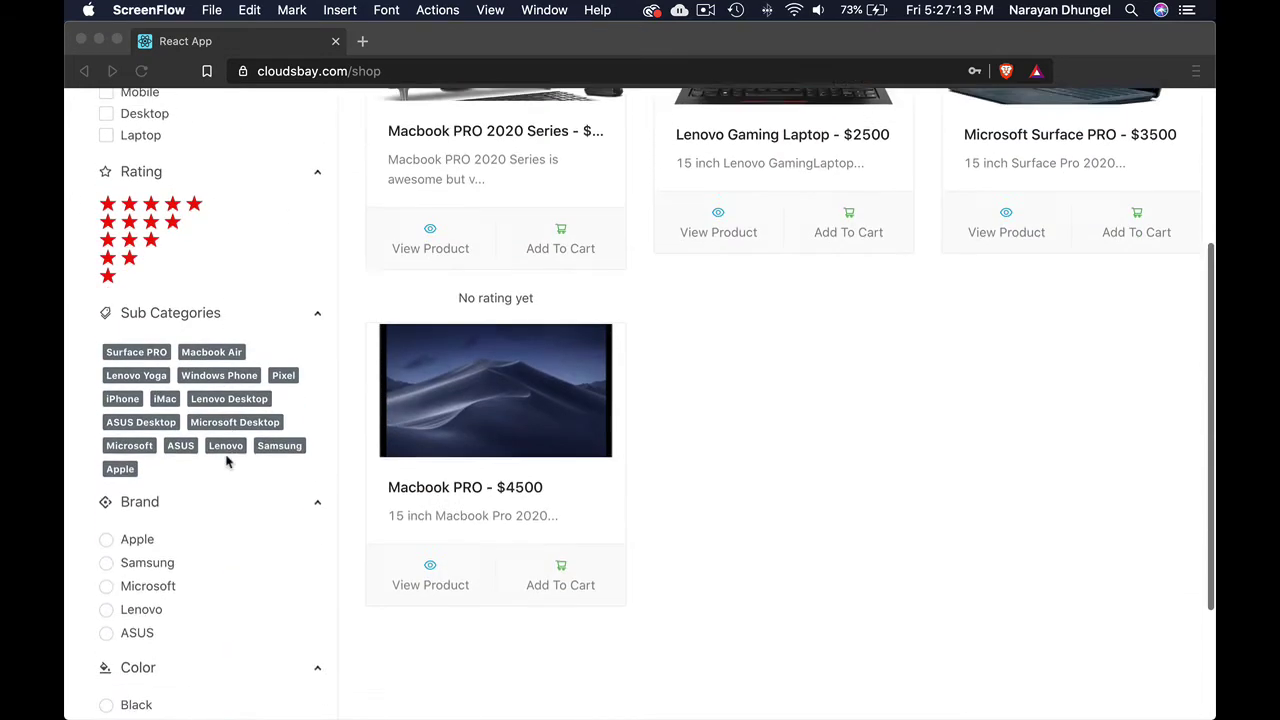
scroll(250, 390, up, 9)
scroll(237, 423, down, 9)
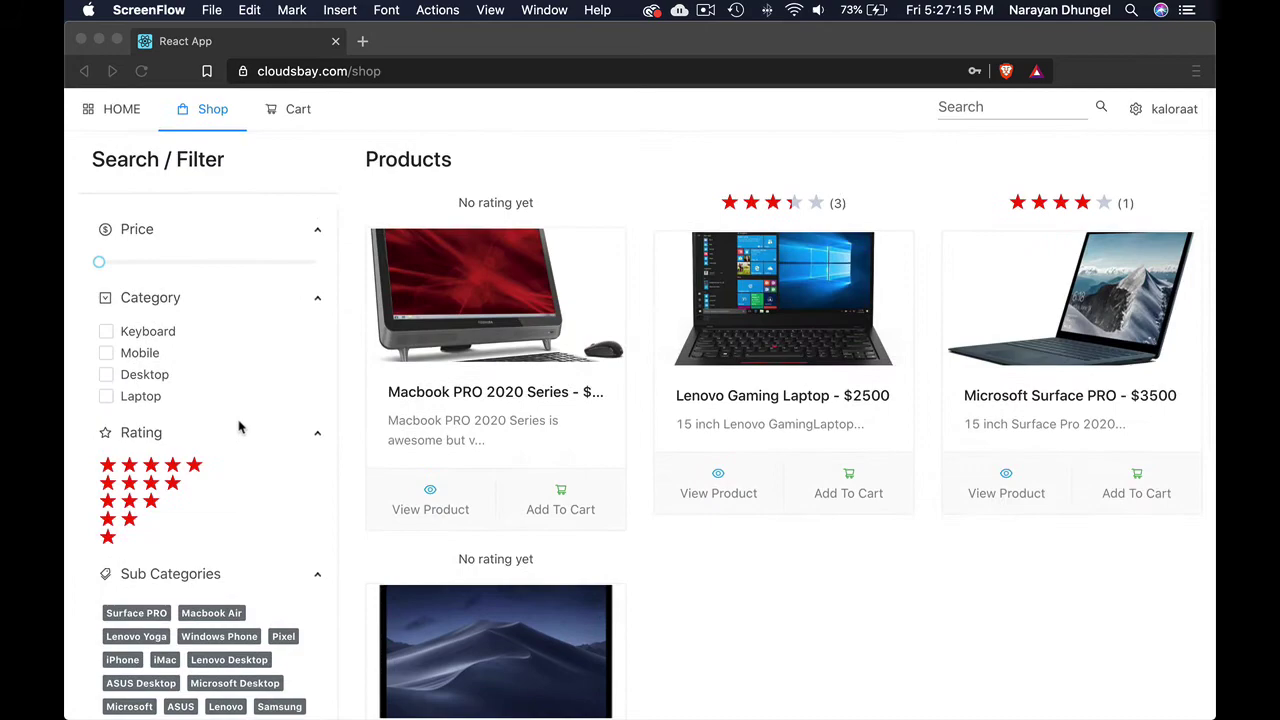
scroll(239, 427, up, 9)
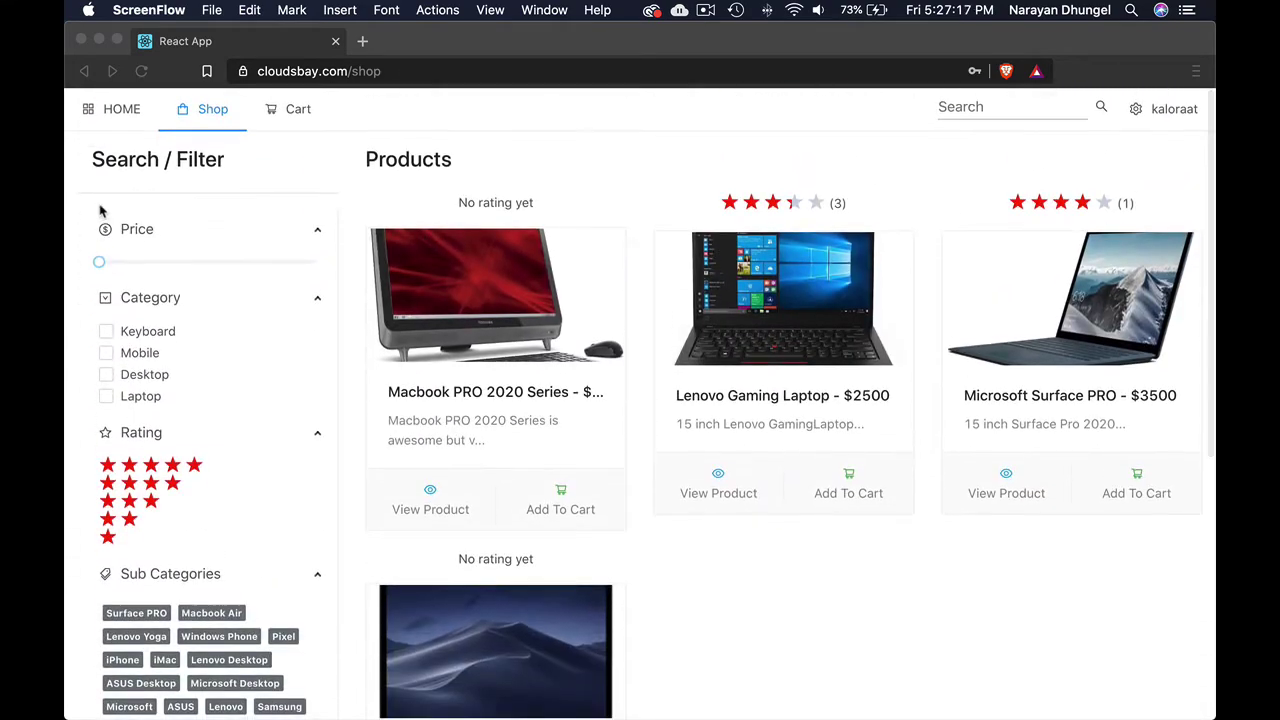
scroll(212, 415, down, 9)
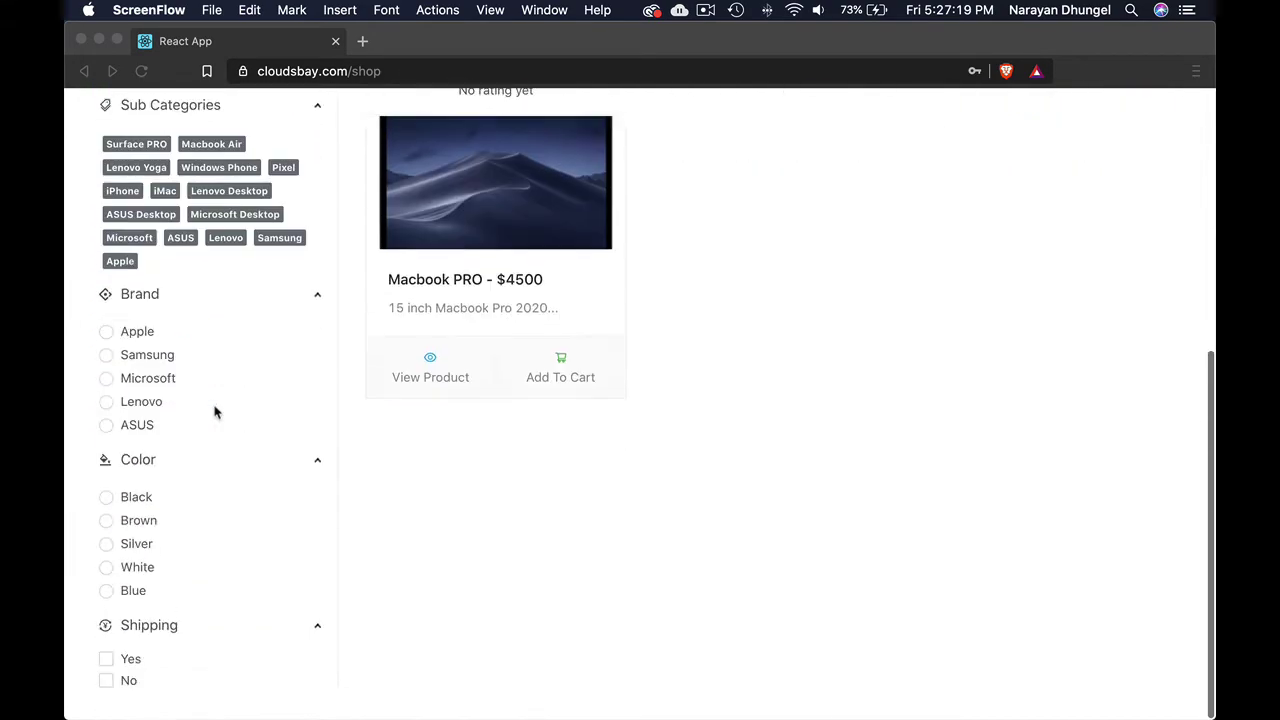
scroll(214, 409, up, 9)
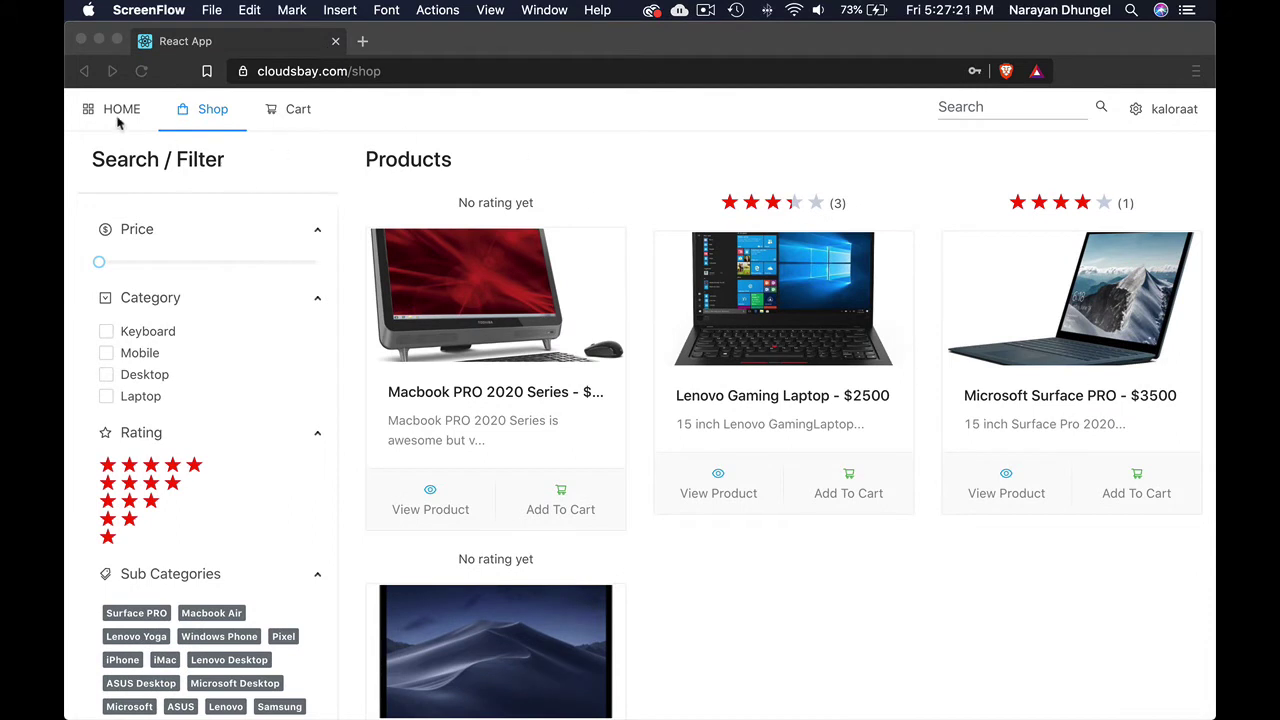
Go to the home page and search the products for "macbook"
click(122, 114)
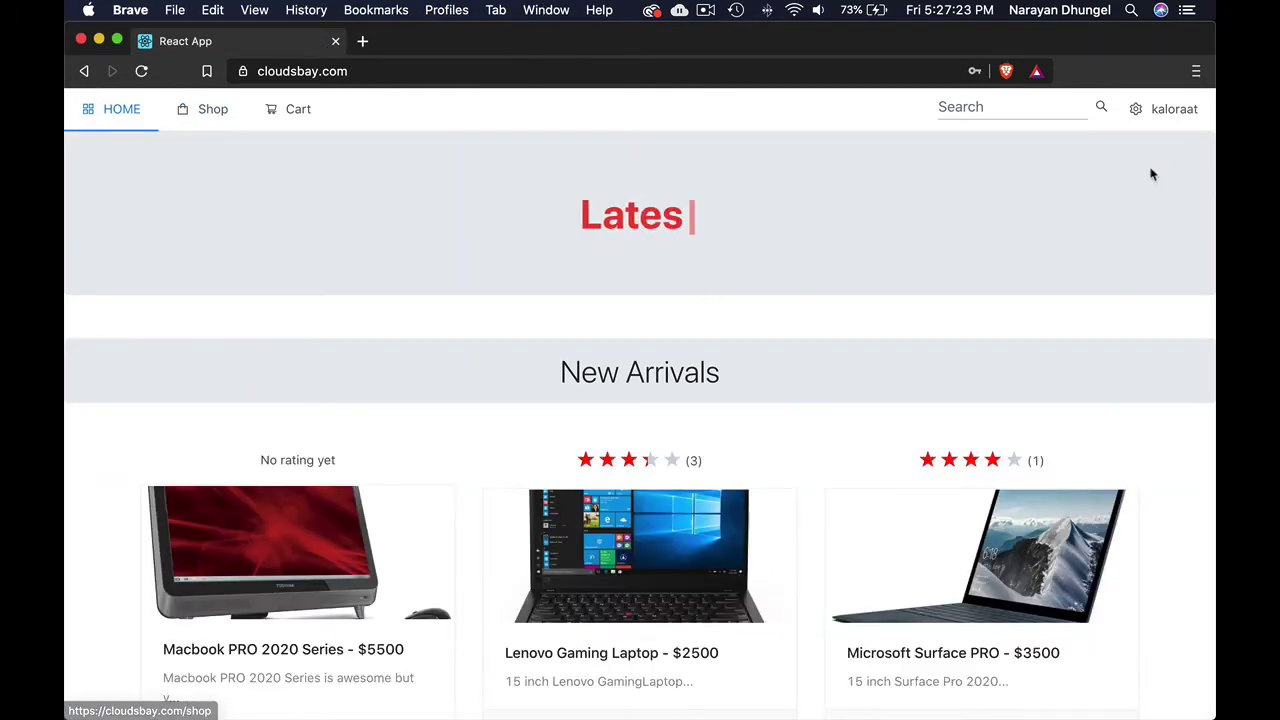
click(993, 109)
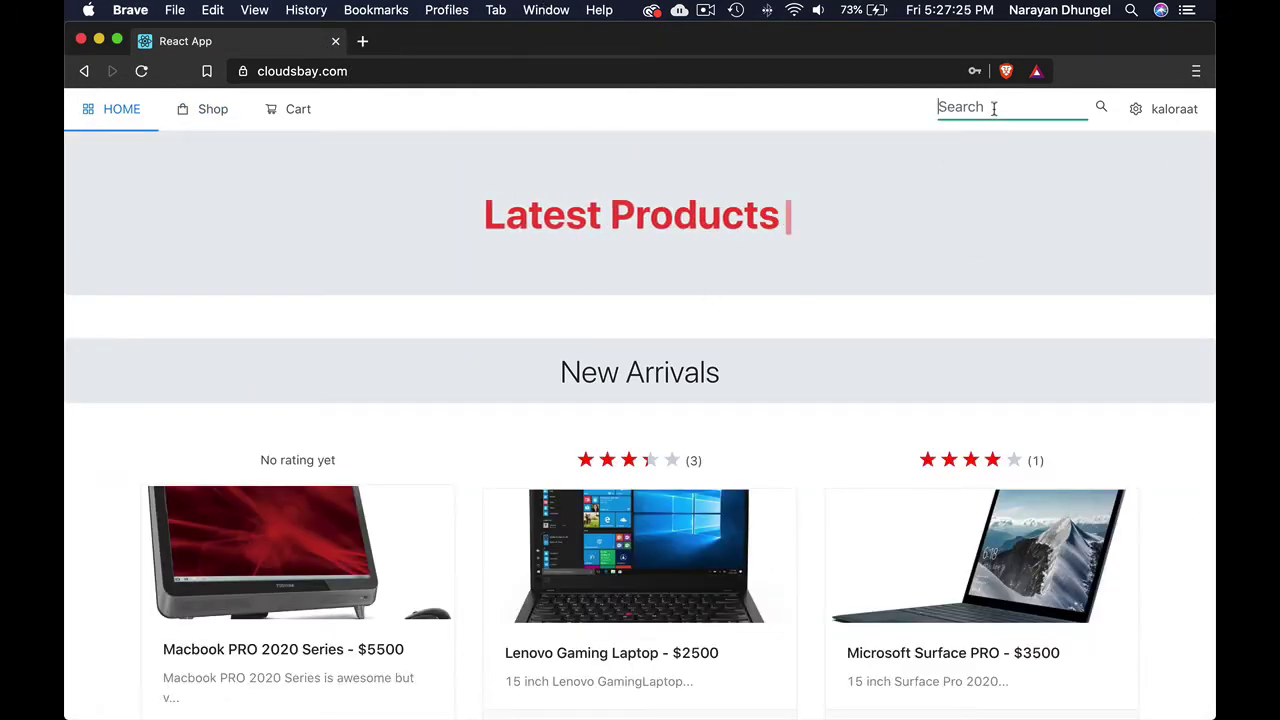
text(macbook)
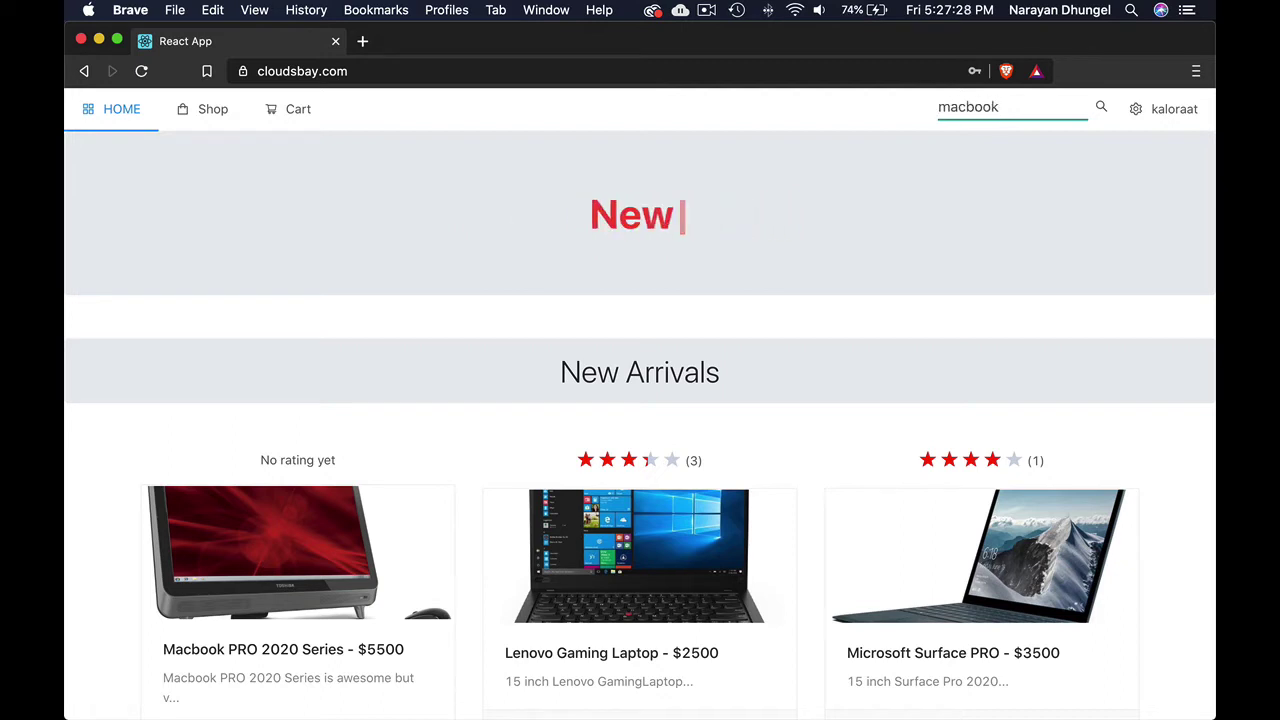
key(Return)
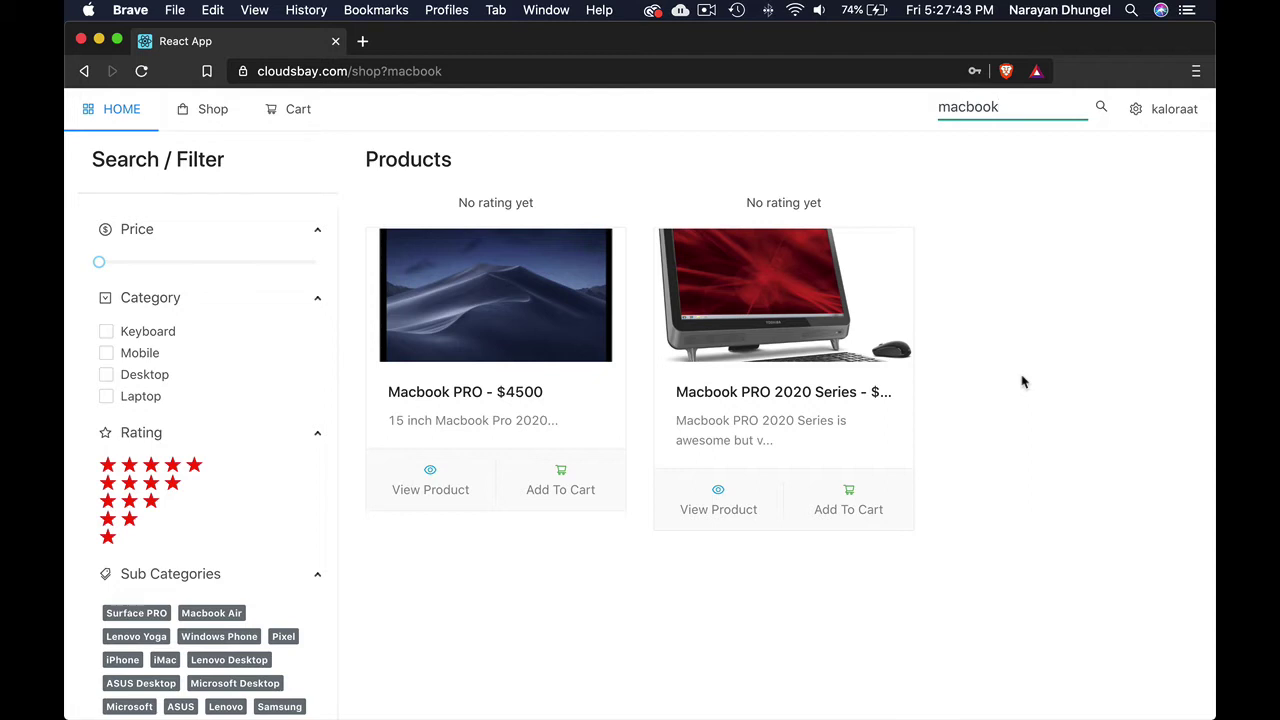
Clear the search text and search the products for "surface" instead
key(BackSpace)
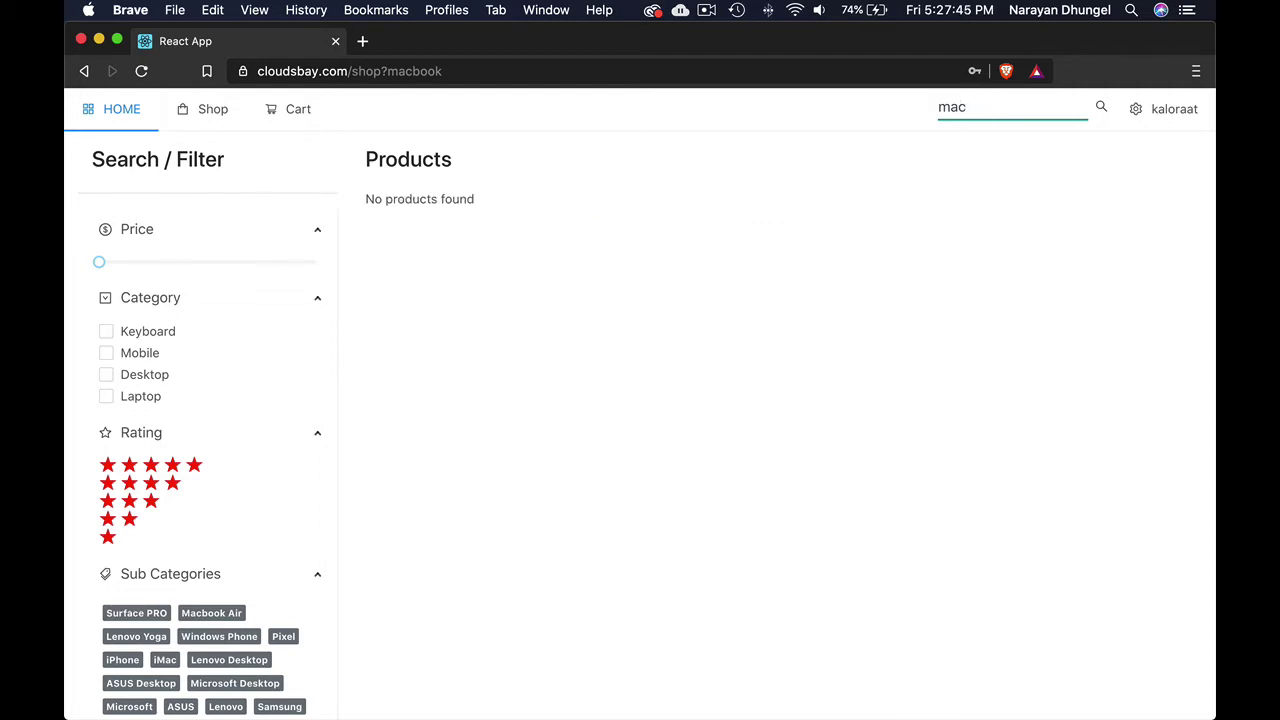
key(BackSpace)
key(BackSpace)
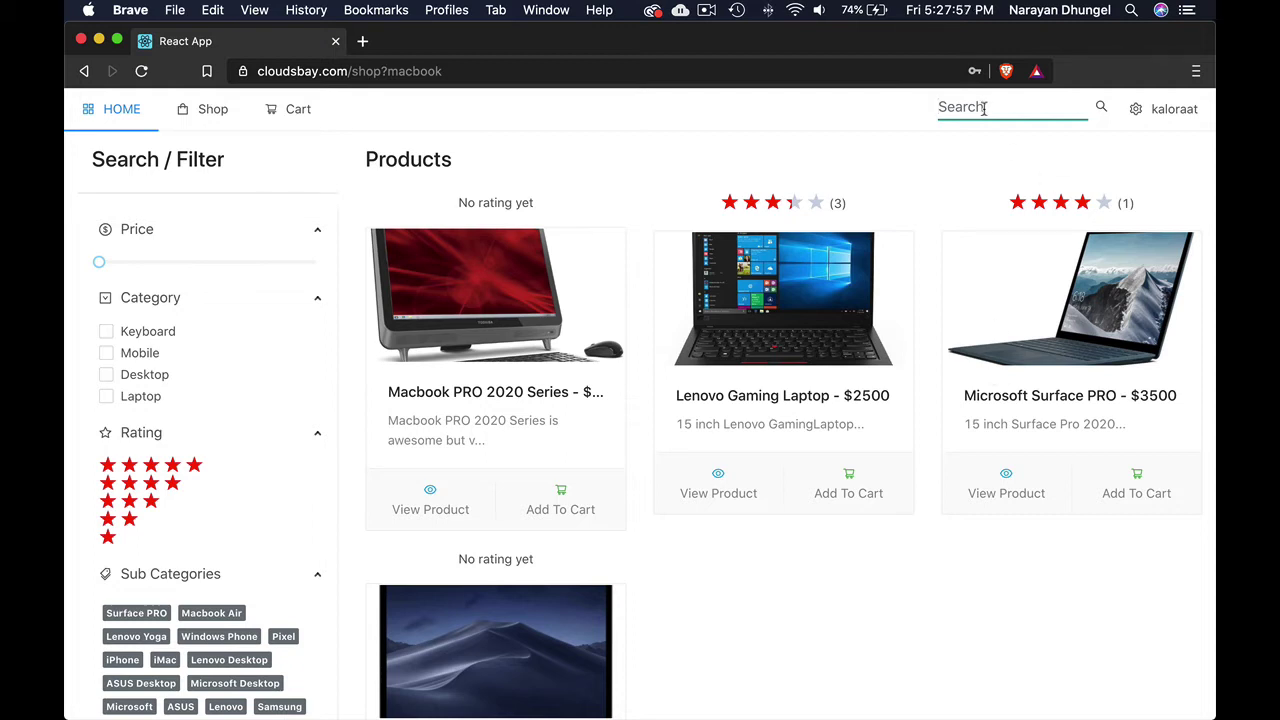
text(surface)
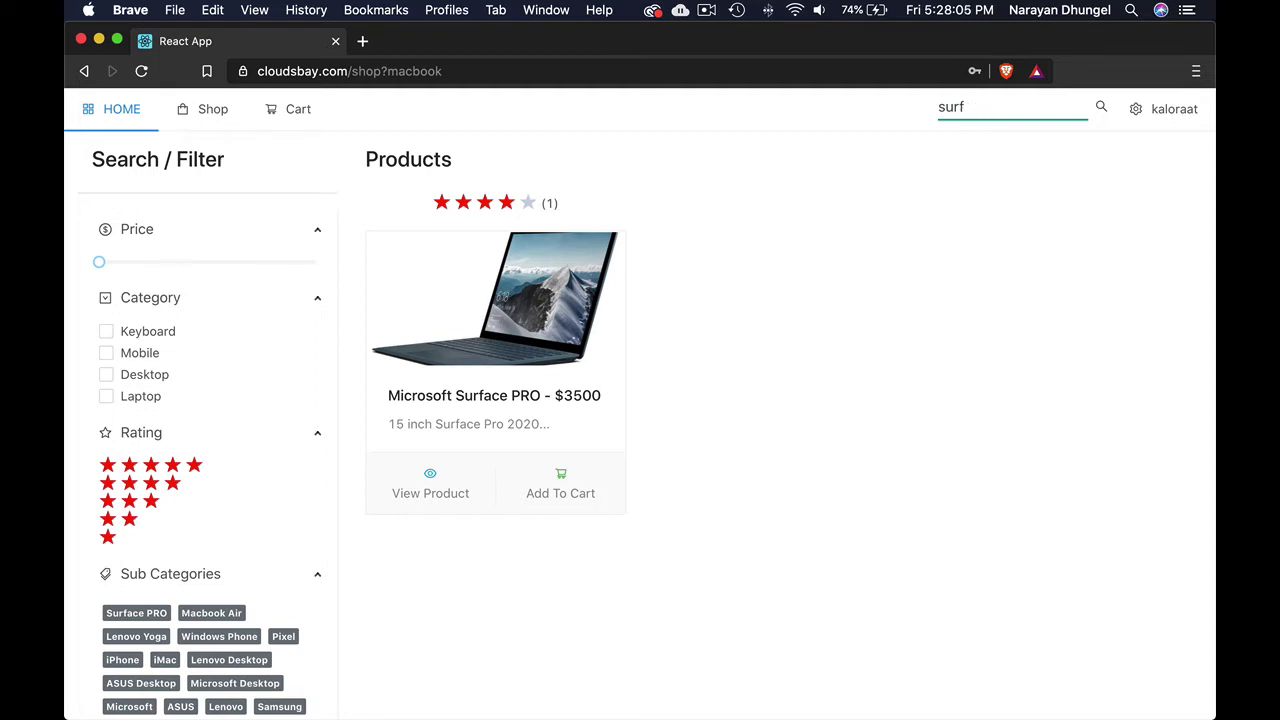
Replace the search text with "macbook"
key(BackSpace)
text(macbo)
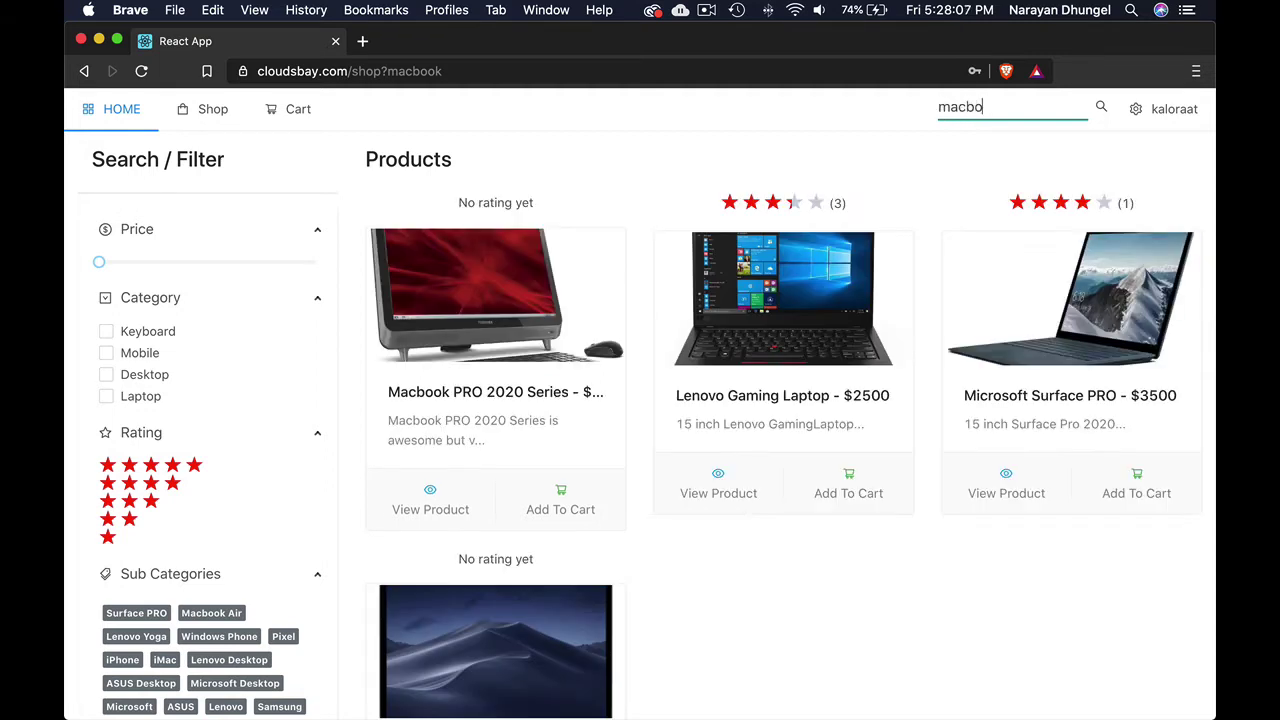
text(ok)
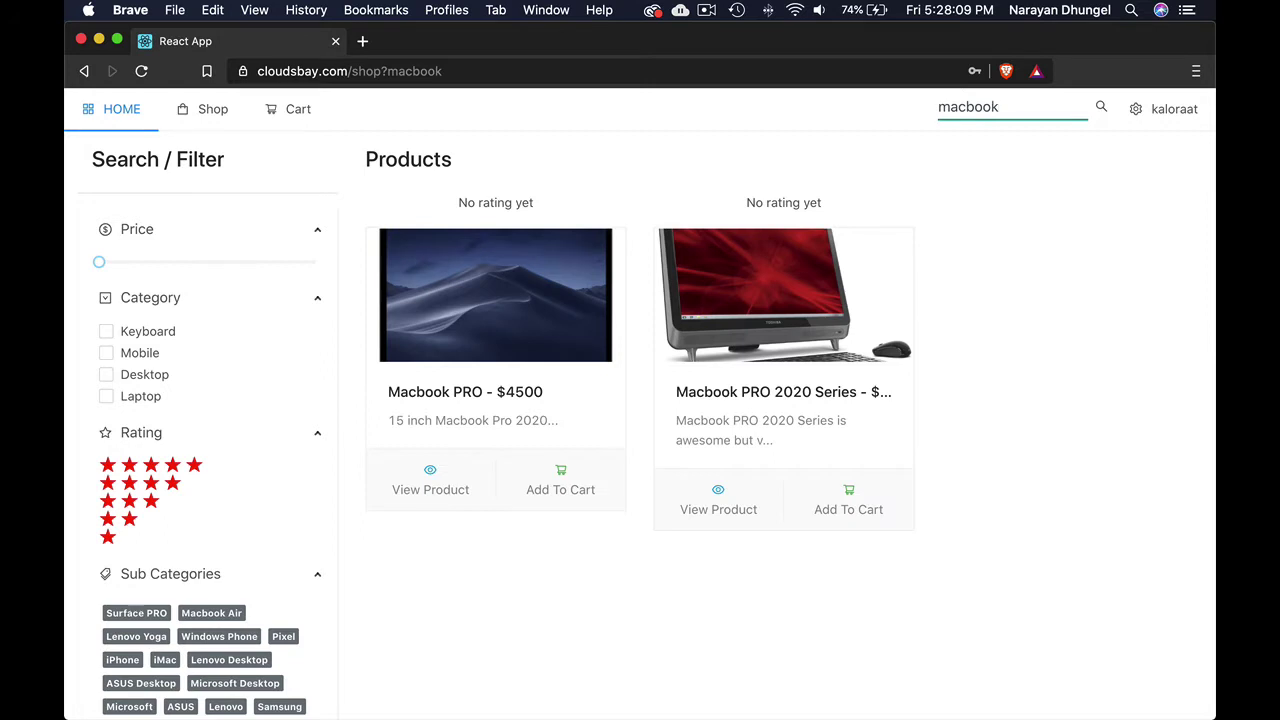
Clear the search text and look through the unfiltered product list
key(BackSpace)
key(BackSpace)
key(BackSpace)
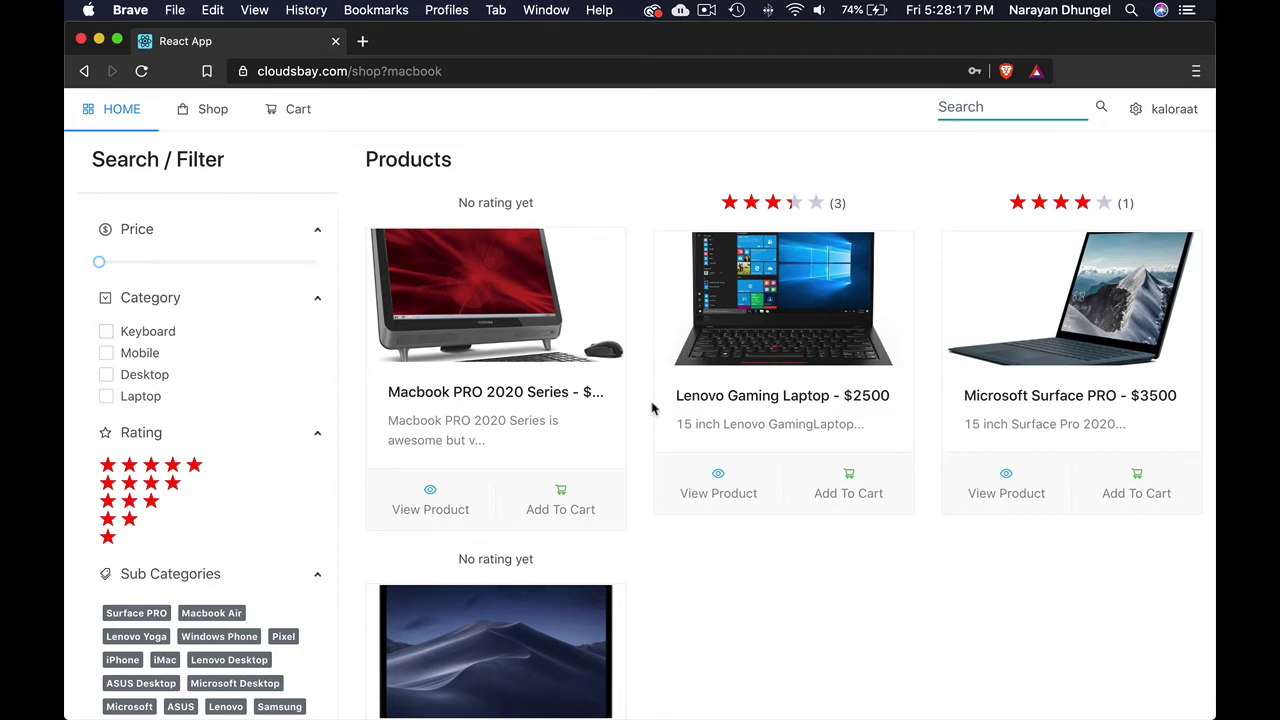
scroll(900, 380, down, 3)
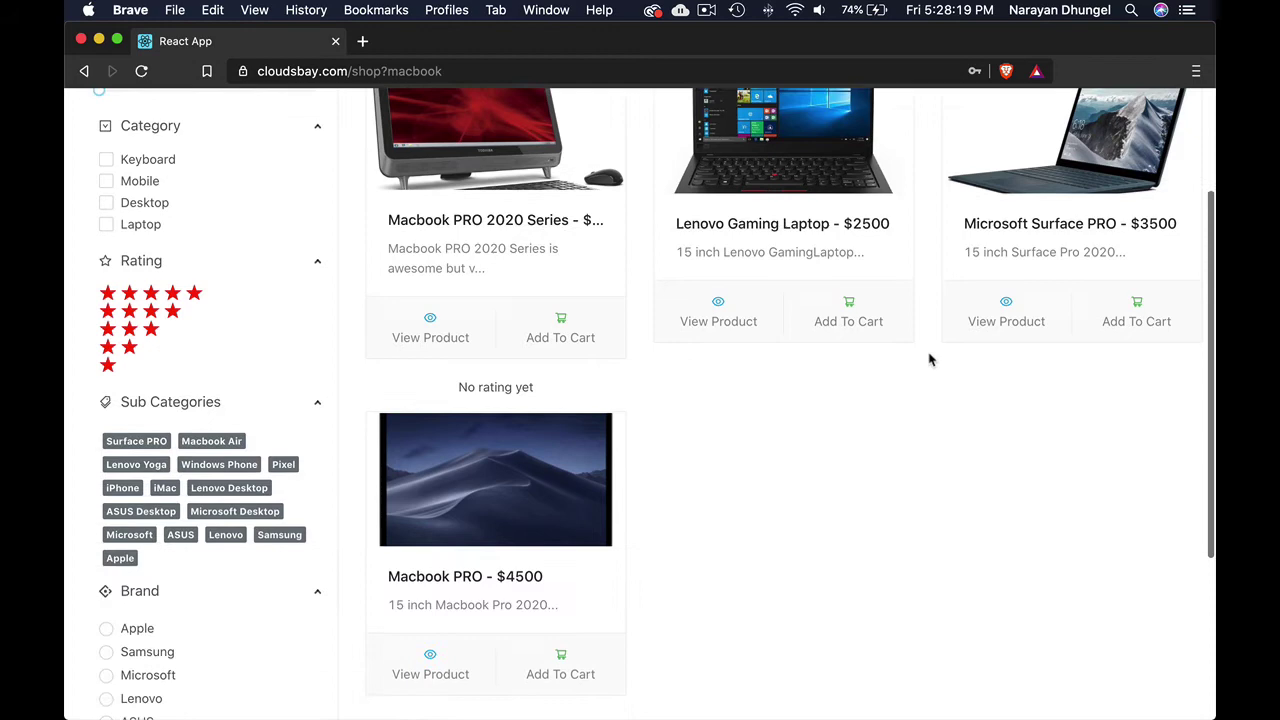
scroll(580, 488, down, 2)
scroll(540, 465, up, 5)
scroll(538, 444, down, 1)
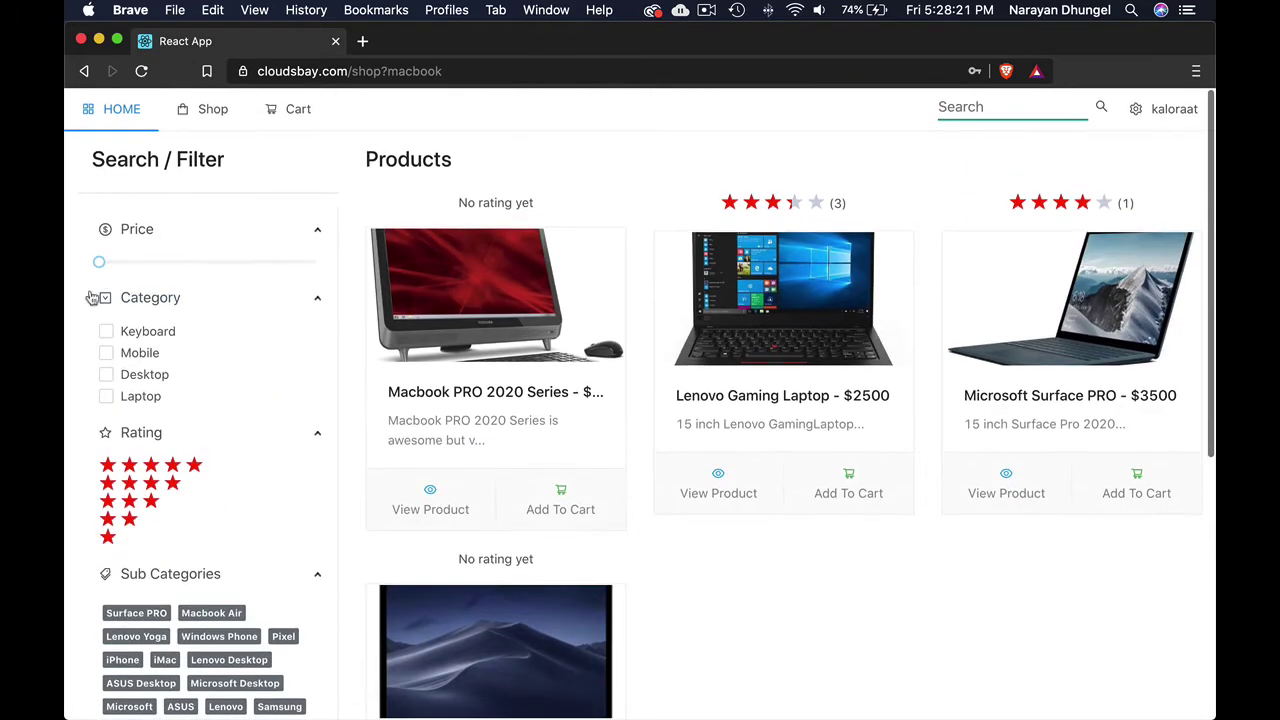
Filter the products by price, raising the upper limit in stages to $1411, $2572, $4251 and the maximum
drag(101, 263, 160, 262)
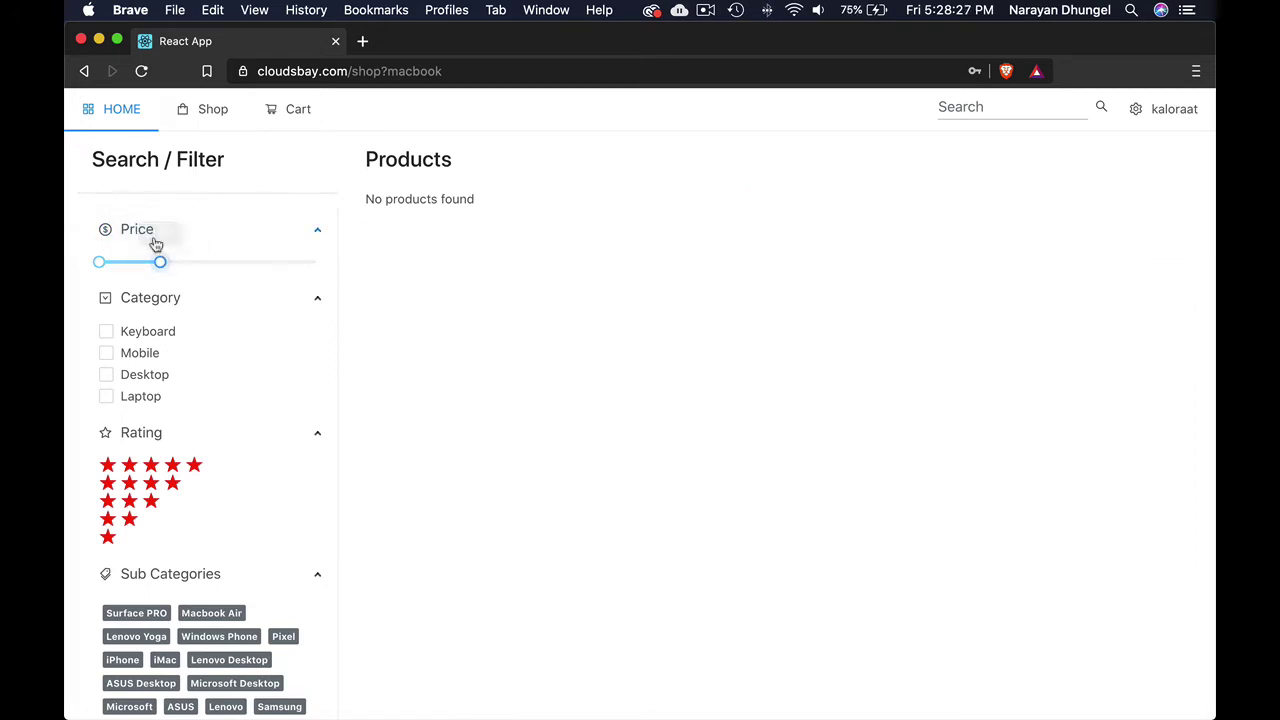
mouse_move(161, 266)
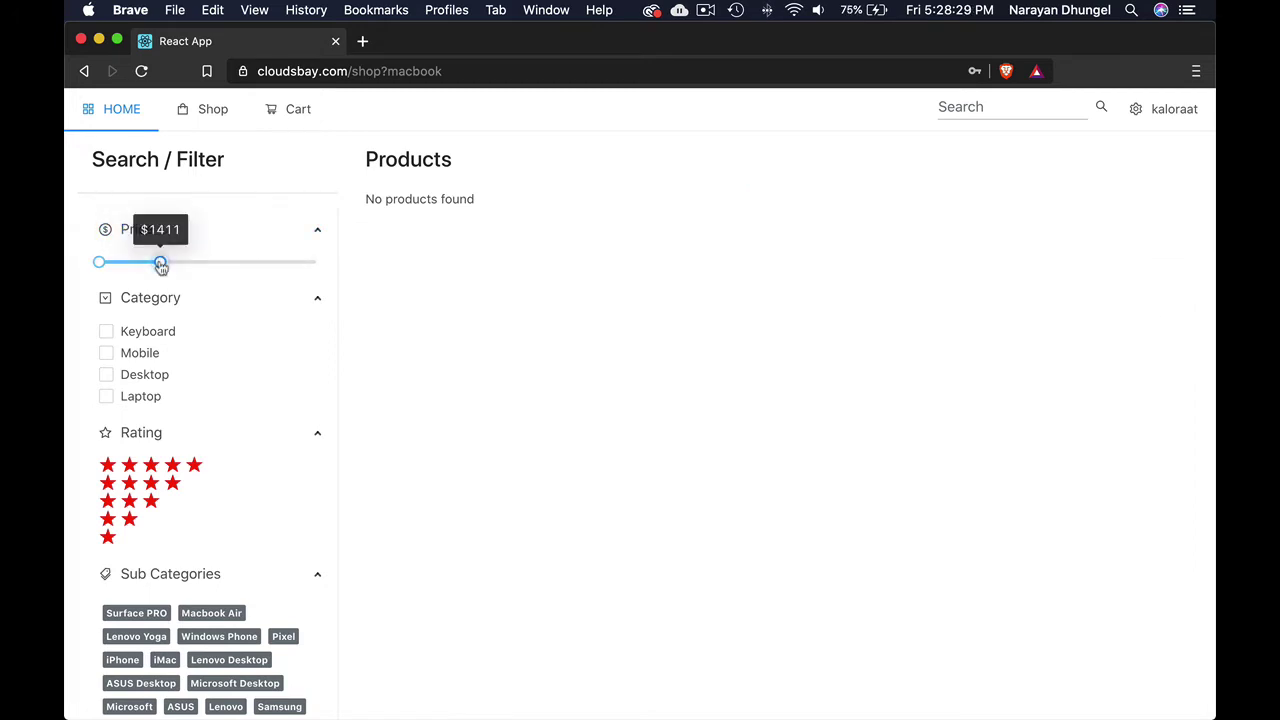
drag(161, 266, 212, 269)
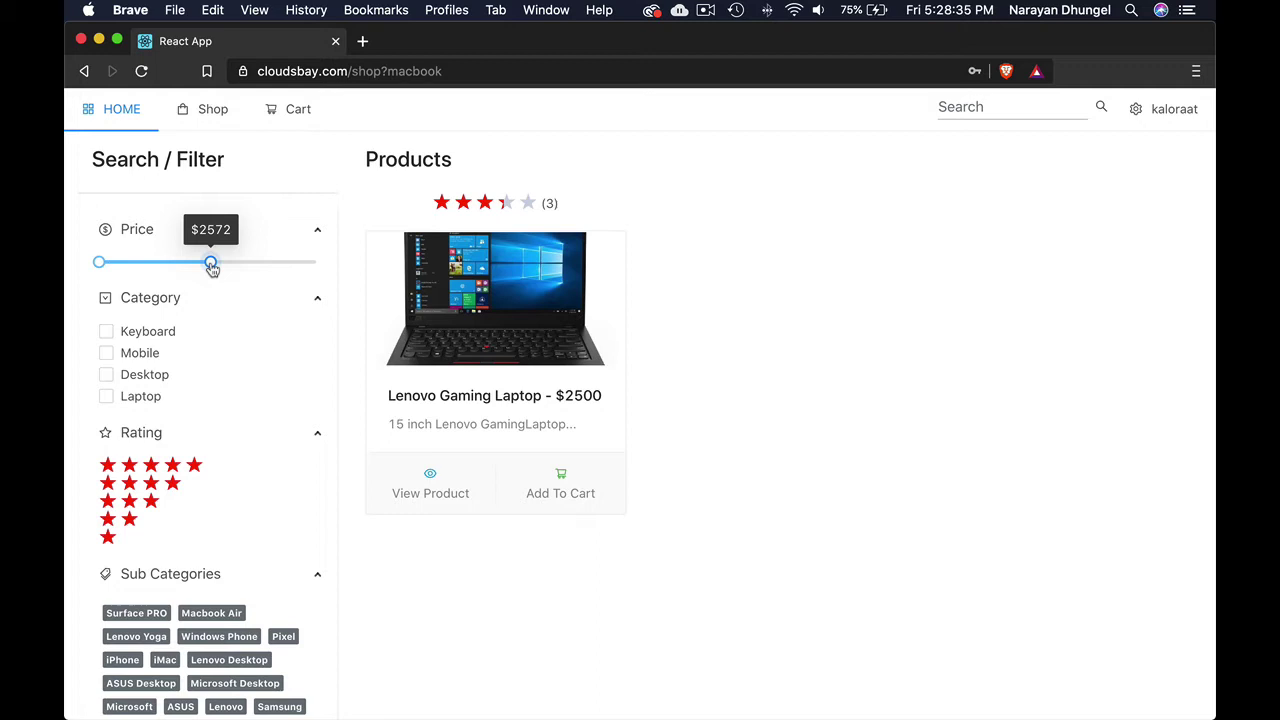
drag(212, 268, 285, 268)
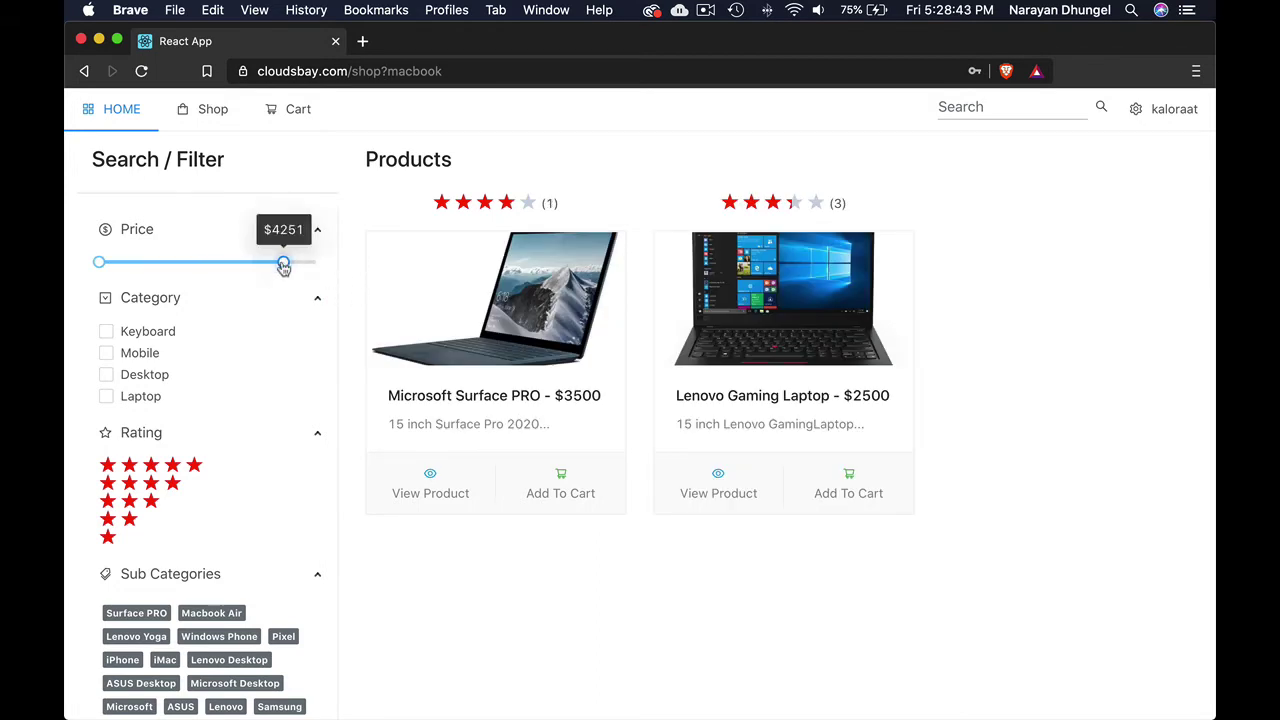
drag(284, 267, 317, 265)
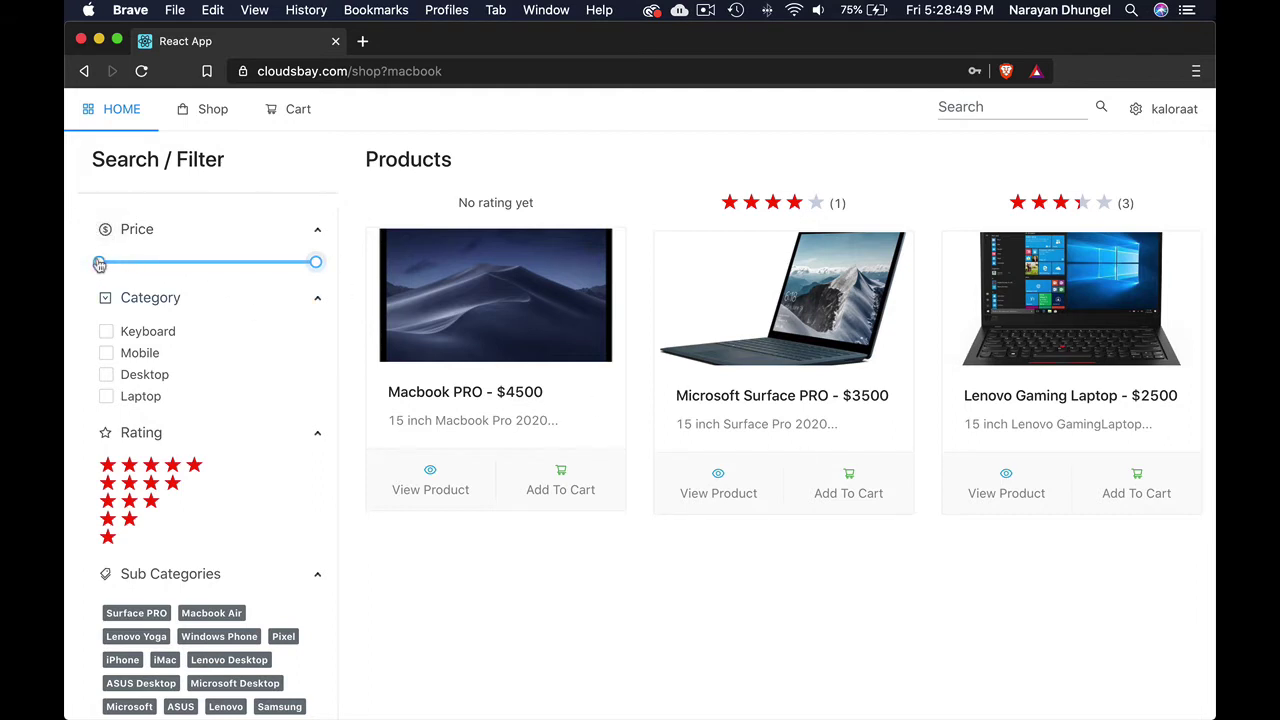
Narrow the price range first from its lower end and then from its upper end, restoring the full range after each
drag(112, 268, 277, 271)
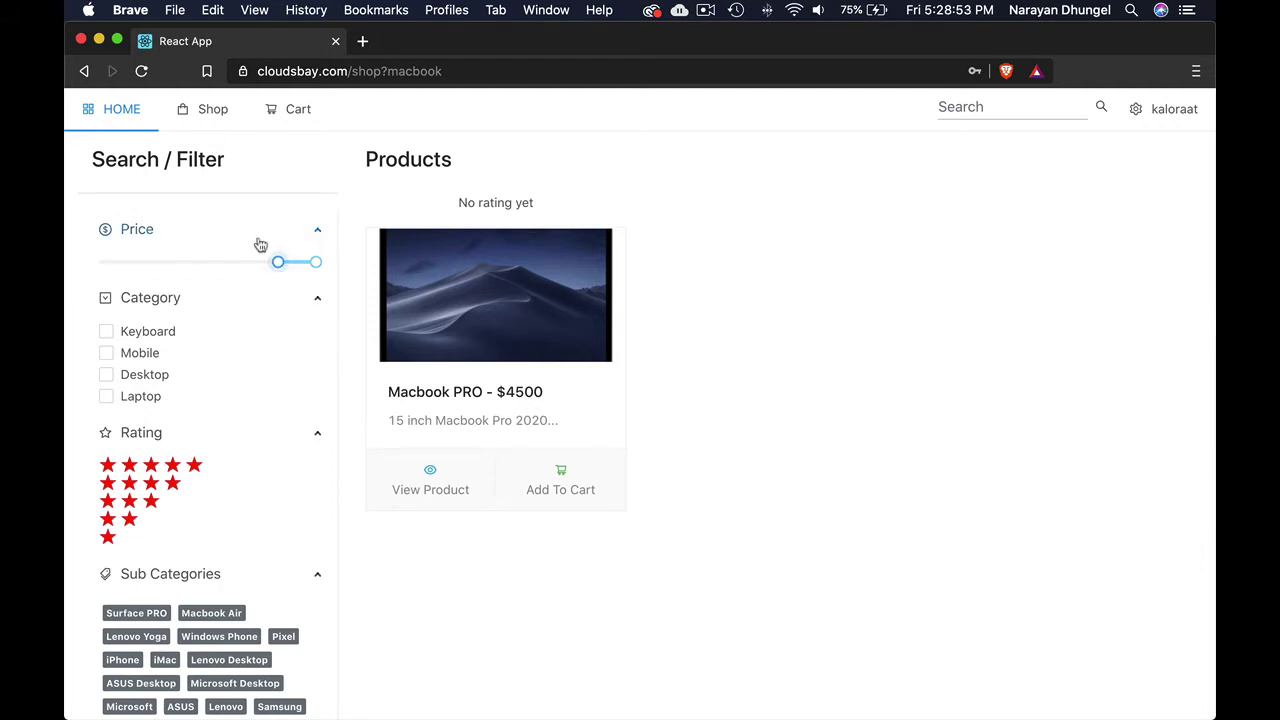
mouse_move(281, 268)
drag(277, 264, 86, 270)
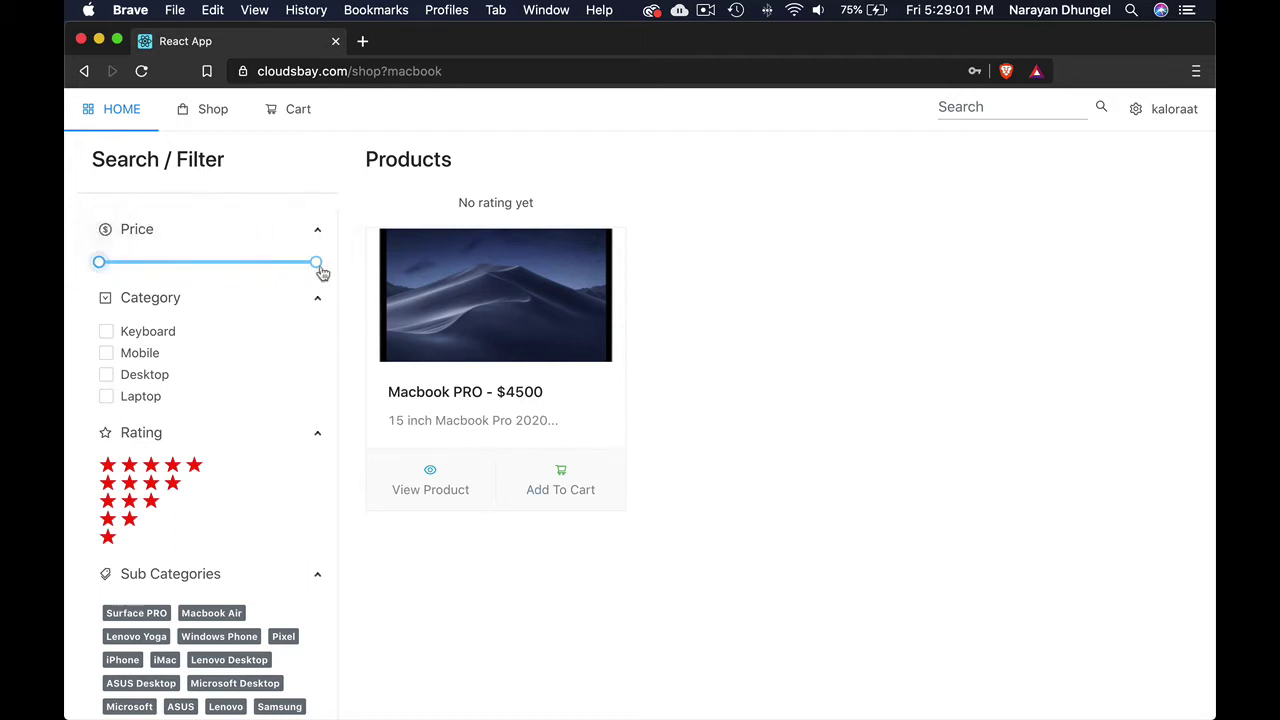
drag(316, 265, 201, 272)
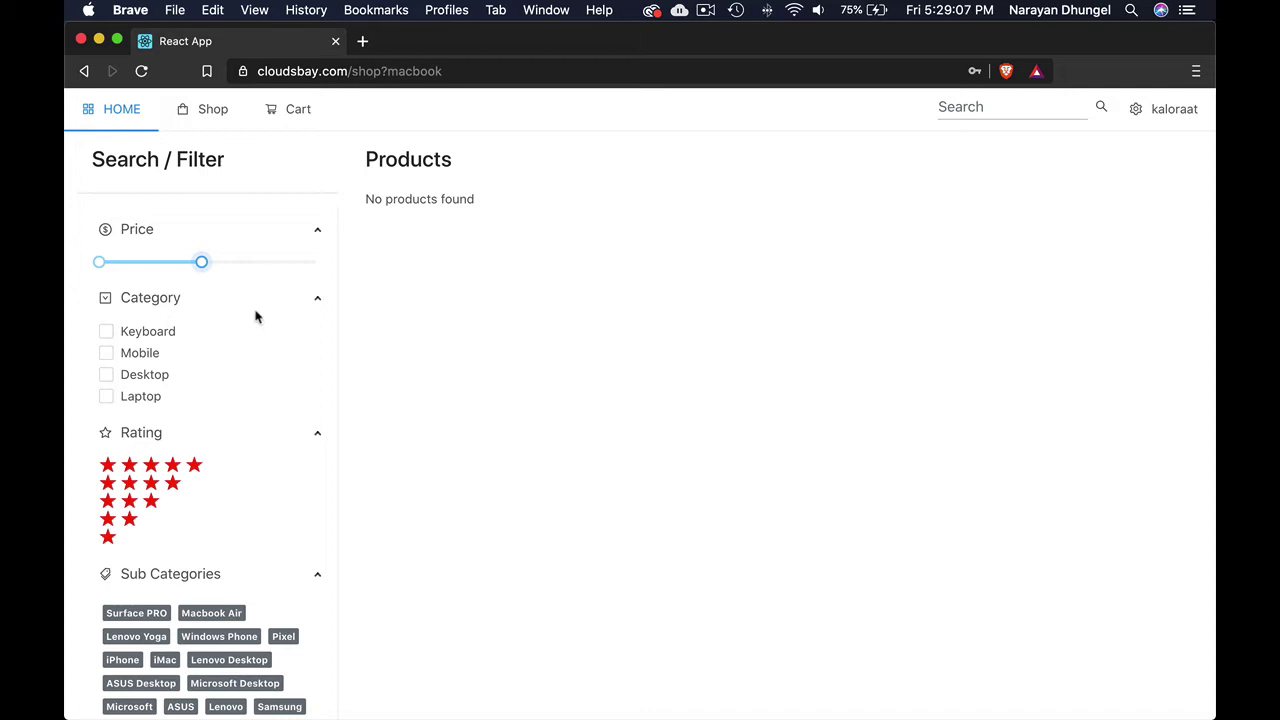
drag(201, 261, 340, 272)
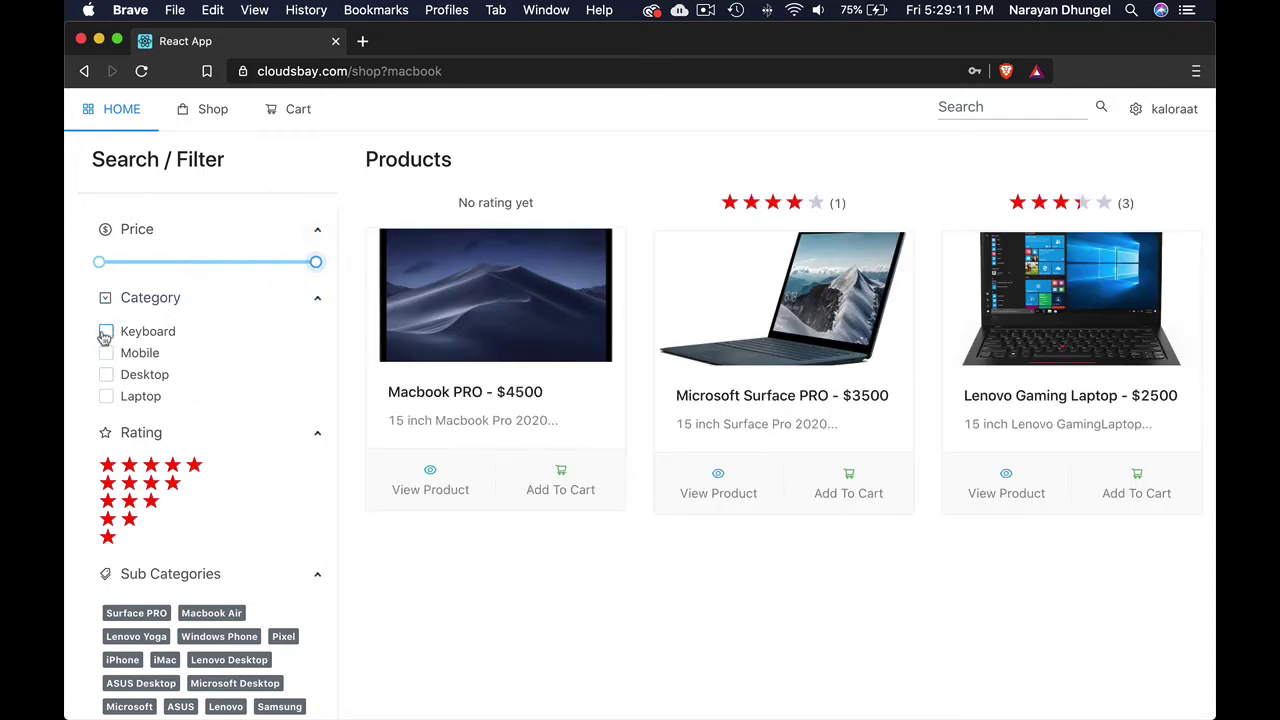
Filter the products by the Keyboard category, add the Laptop category and look through the list
click(106, 332)
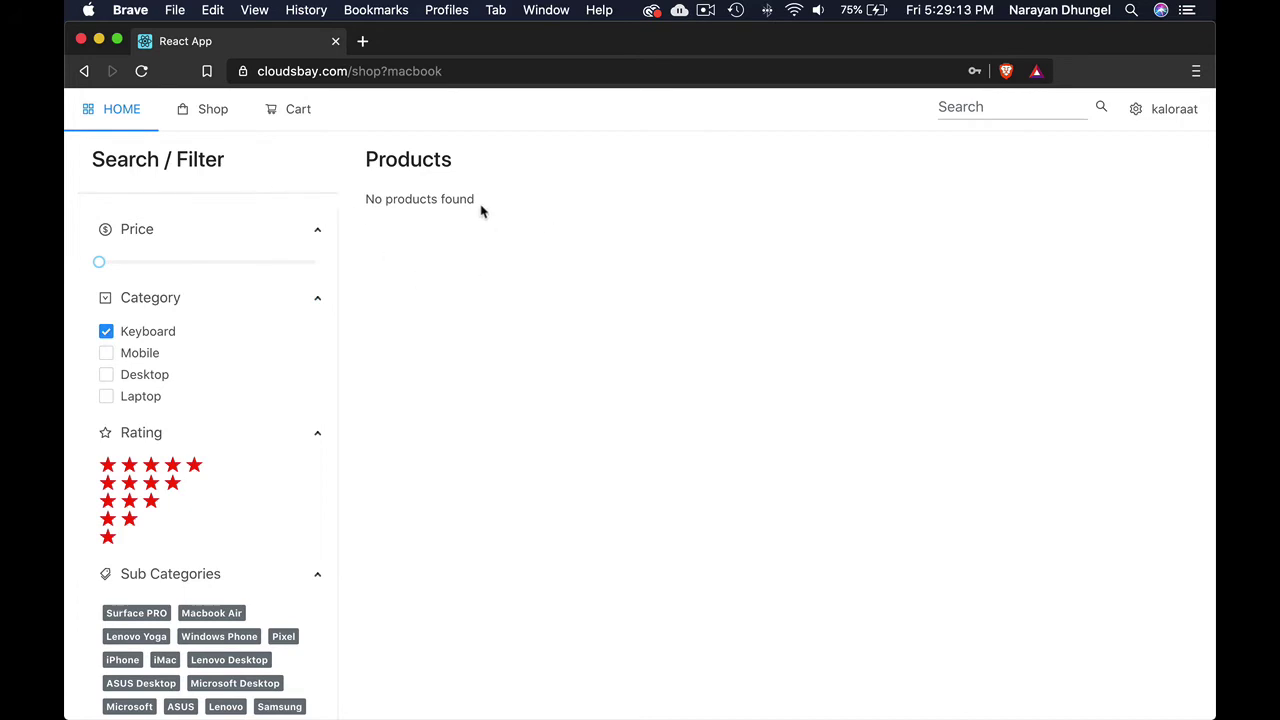
drag(480, 209, 356, 194)
click(442, 281)
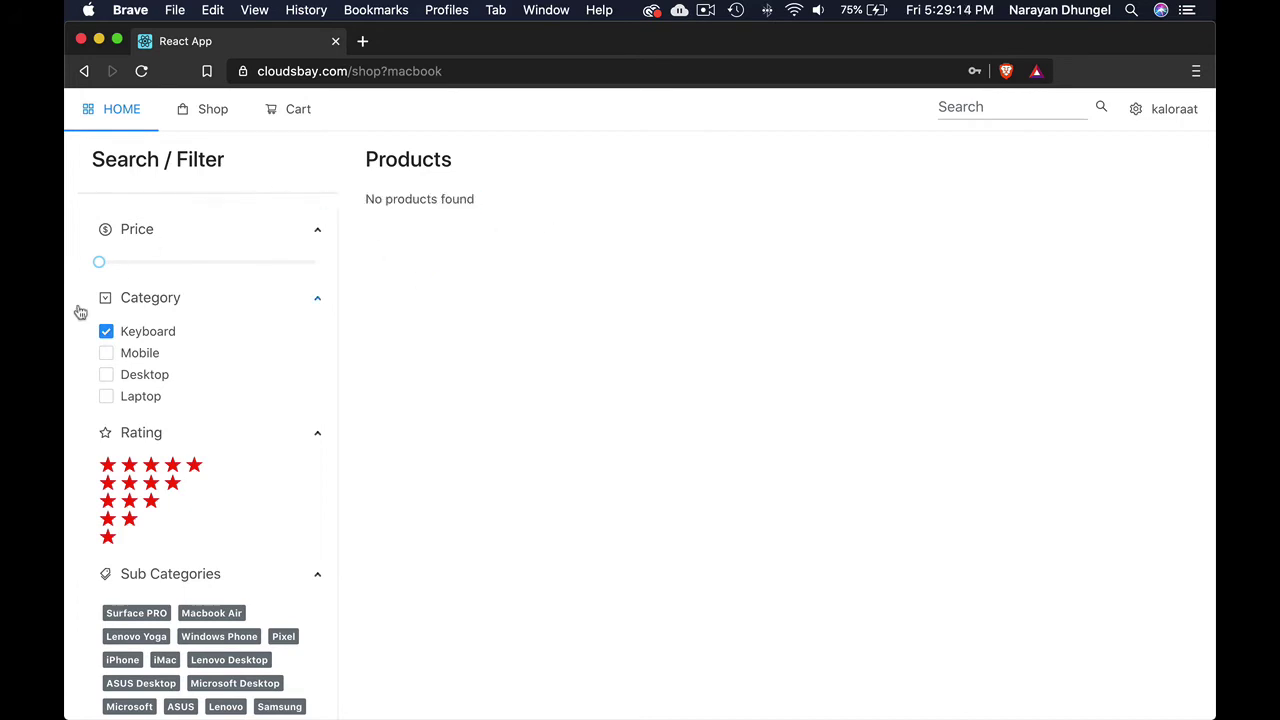
click(107, 397)
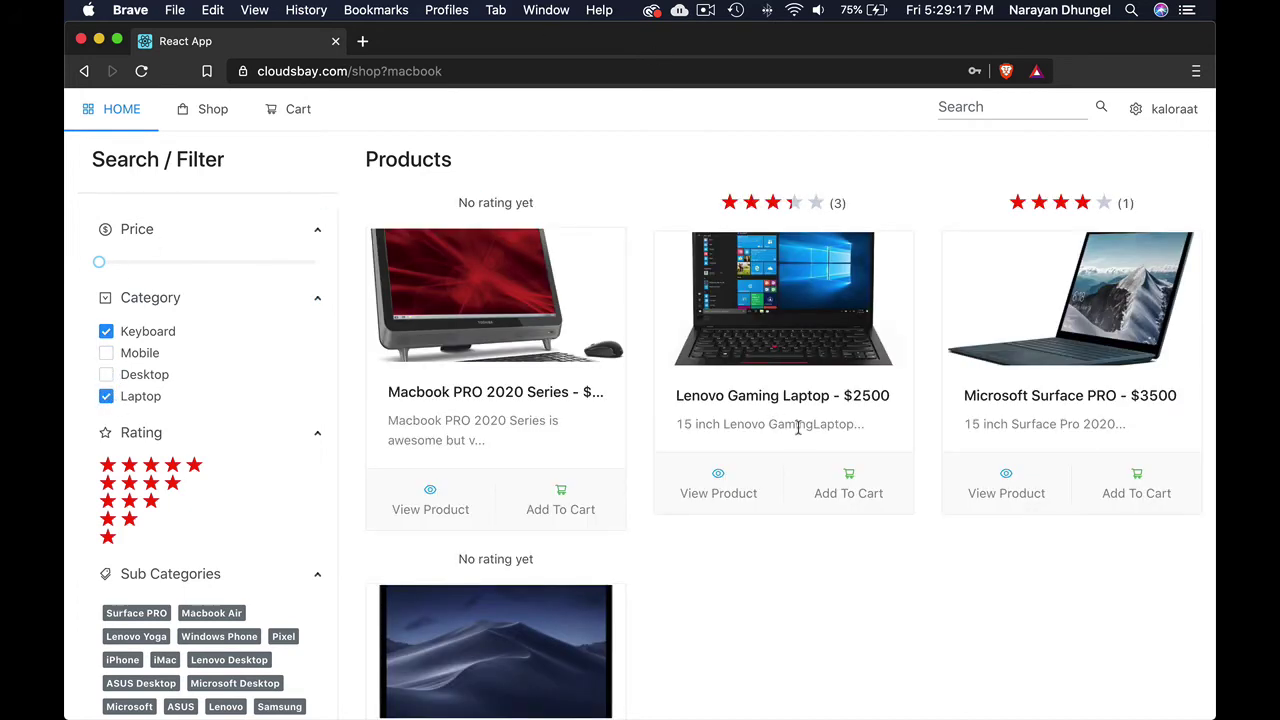
scroll(794, 423, down, 3)
scroll(814, 363, up, 3)
Change the category filter to Desktop and Laptop, leaving Keyboard and Mobile unselected
click(107, 397)
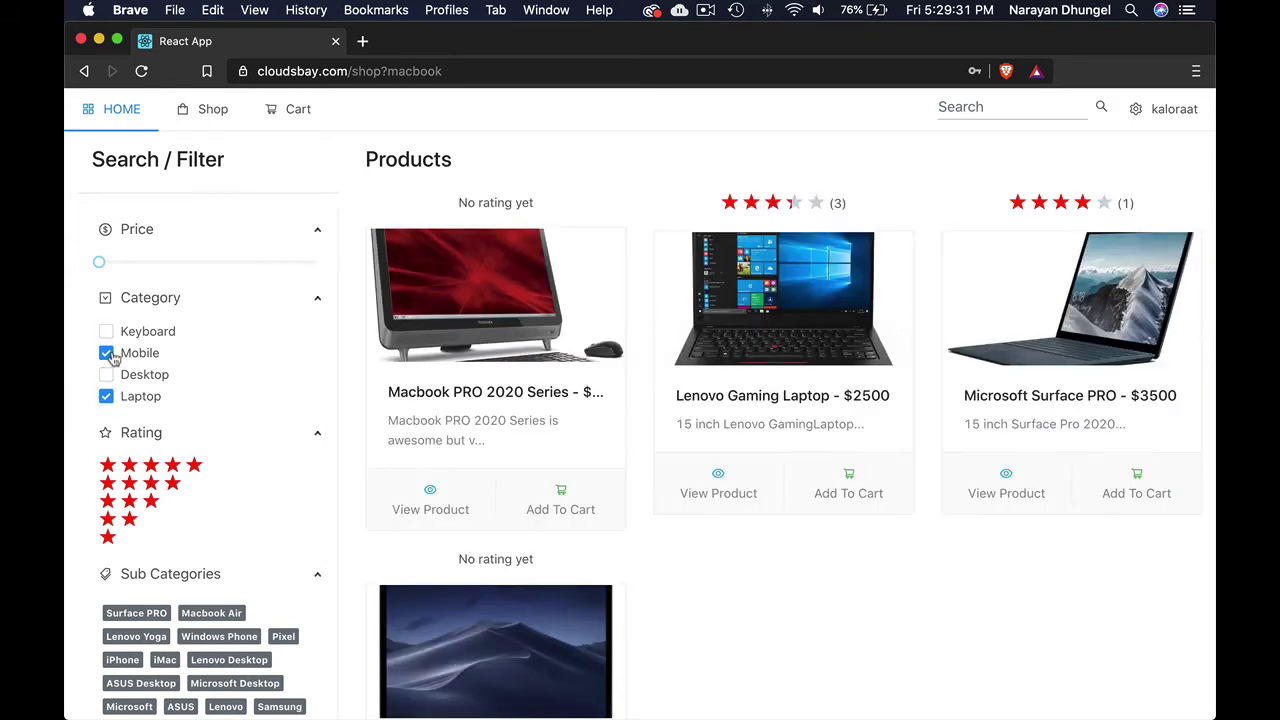
click(106, 353)
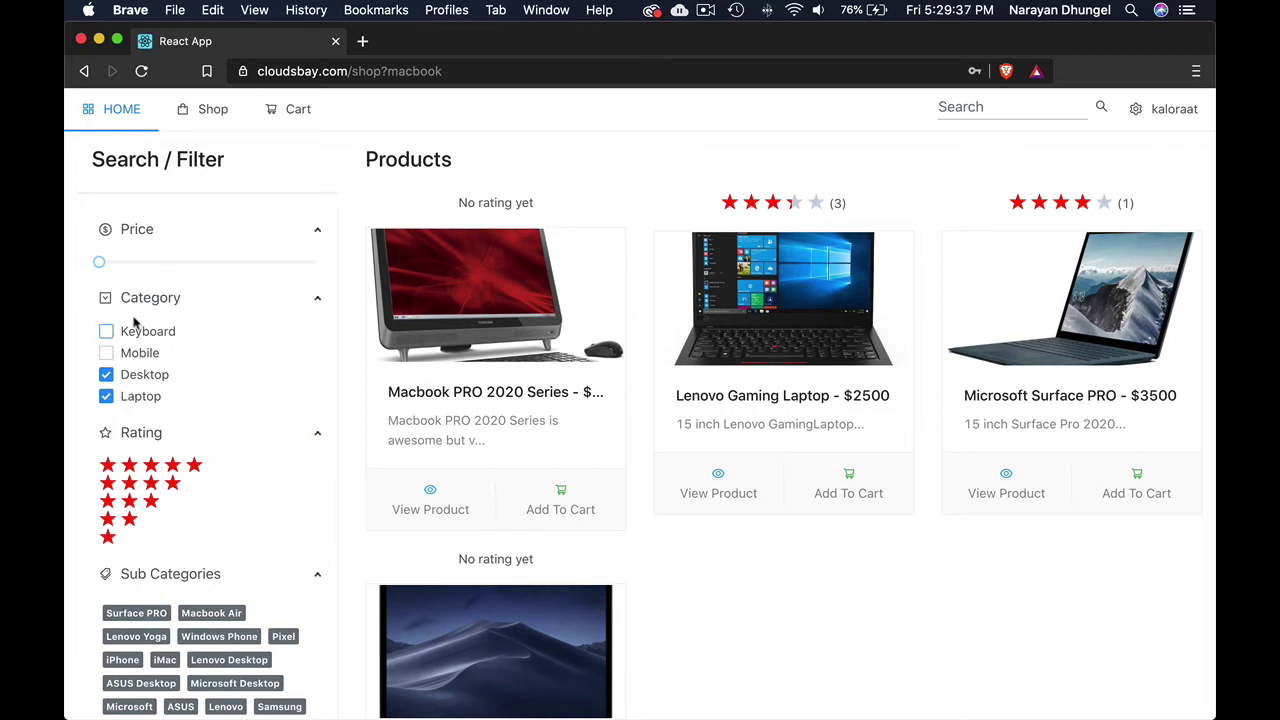
Filter the products by a five-star rating
scroll(230, 410, down, 2)
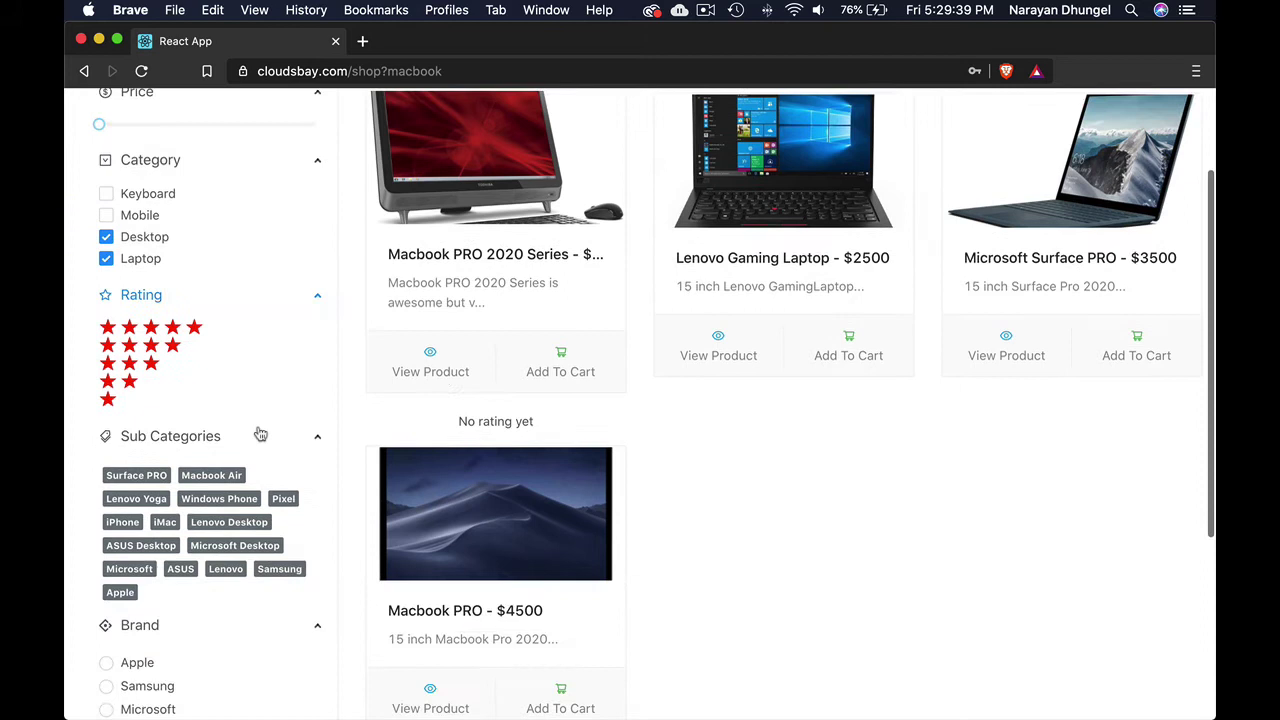
scroll(183, 363, up, 1)
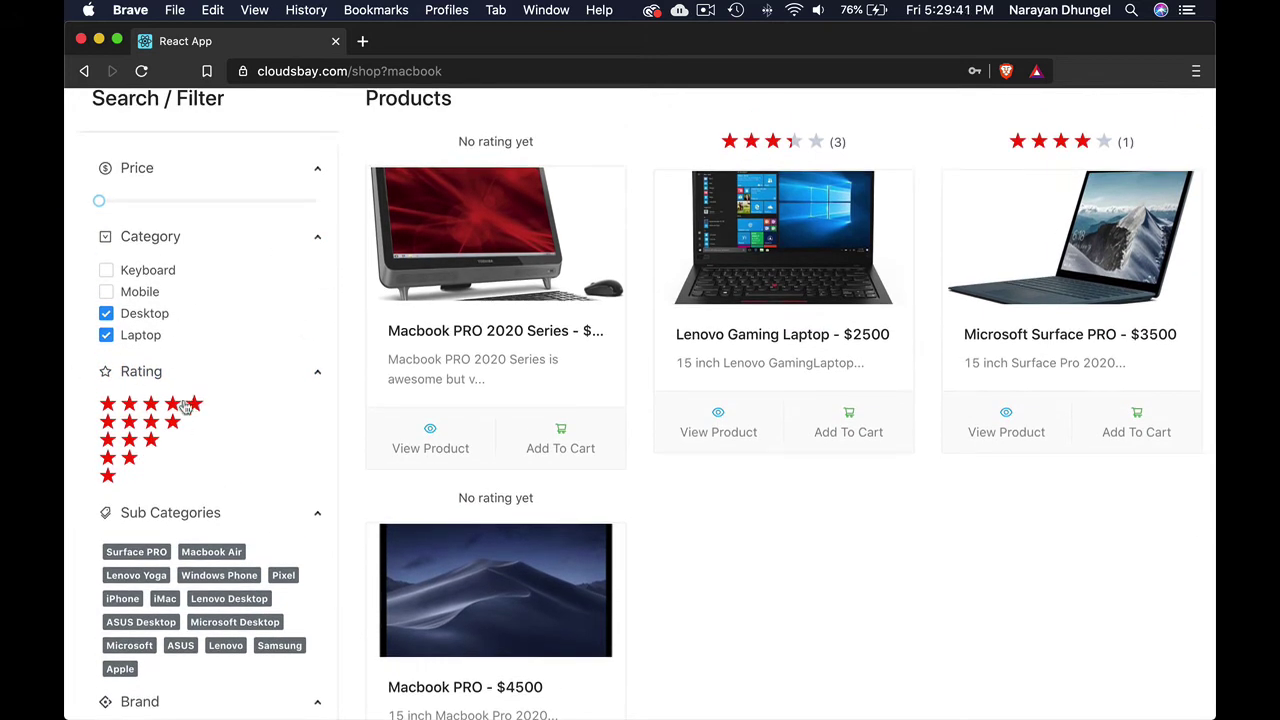
scroll(184, 410, up, 2)
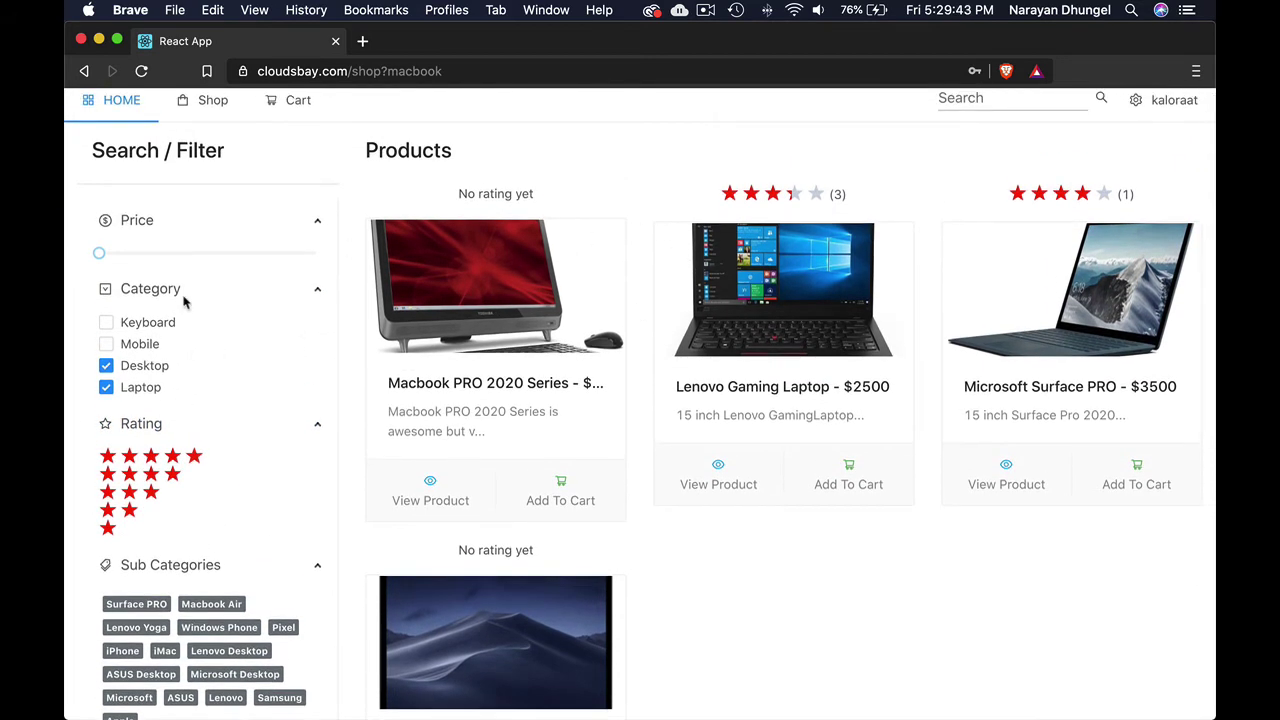
click(157, 458)
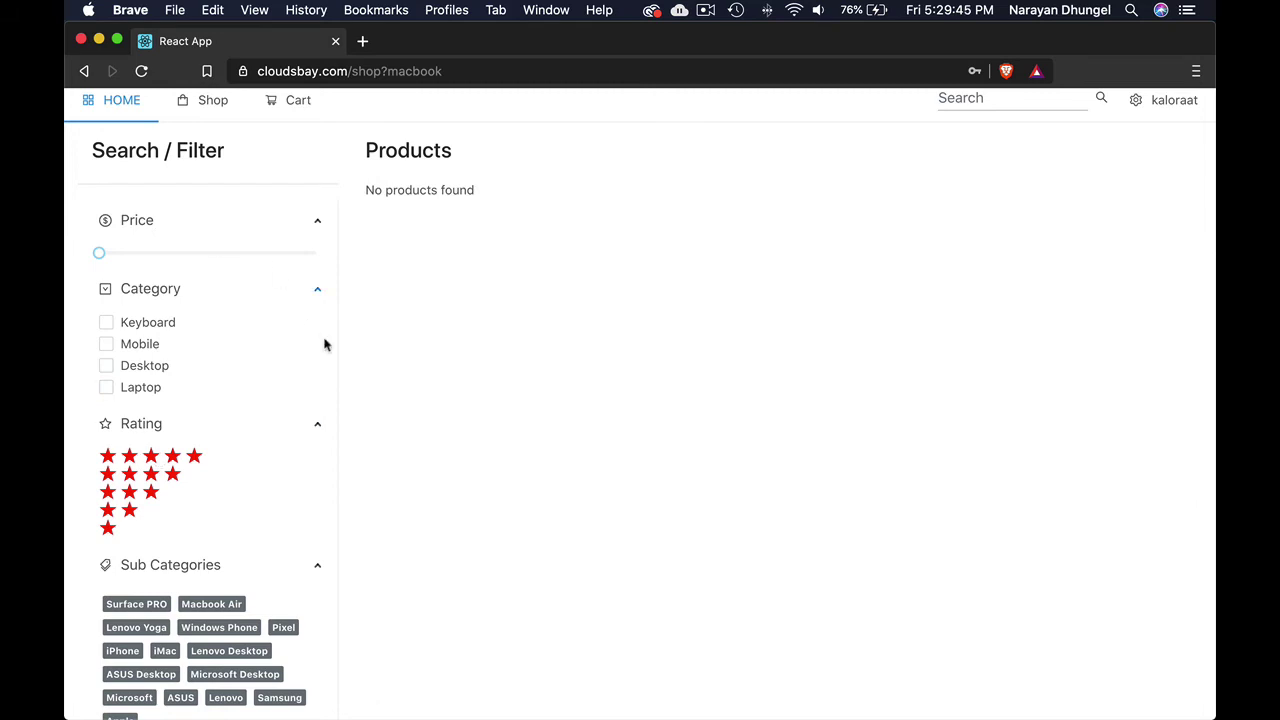
Filter the products by a four-star rating, followed by three stars and two stars
click(172, 477)
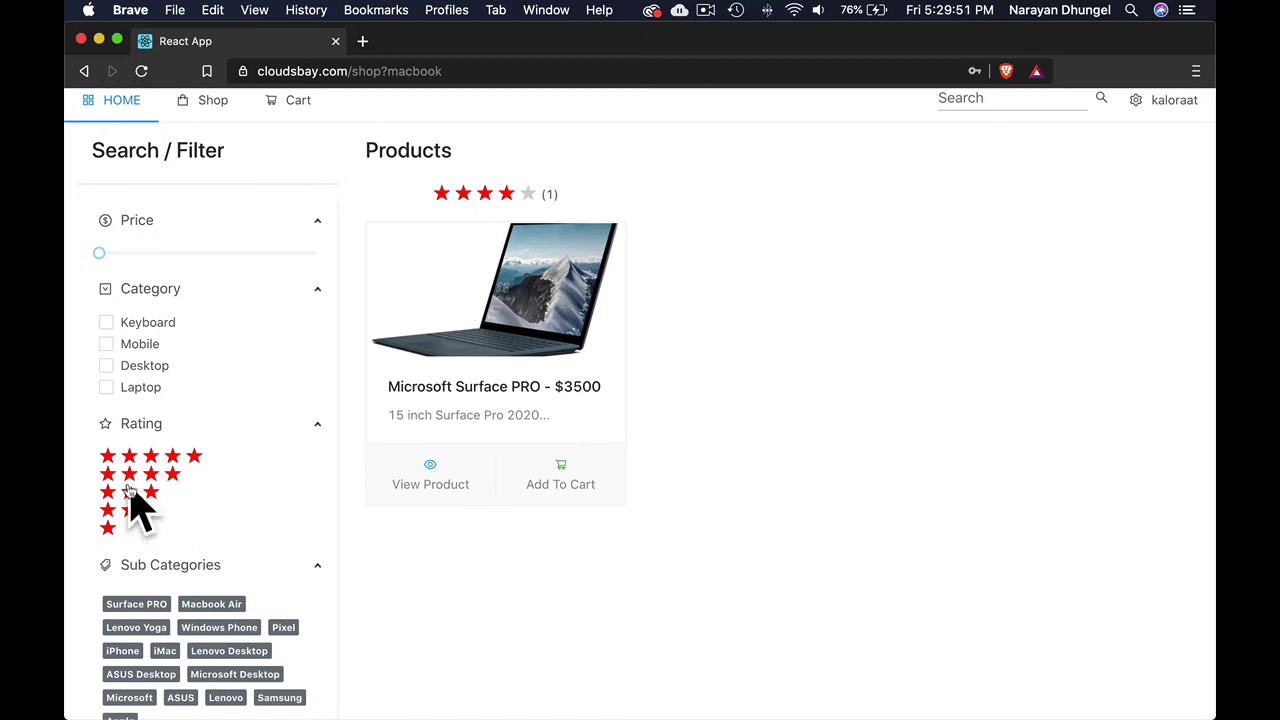
click(131, 493)
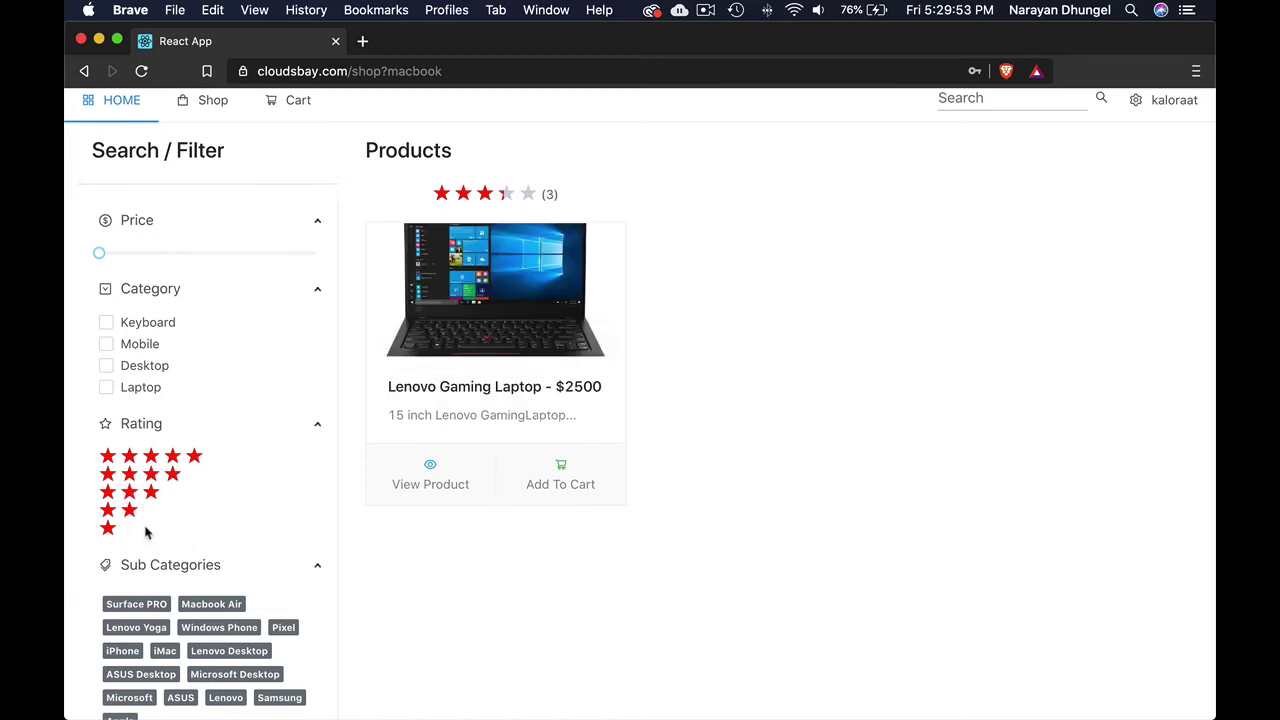
click(131, 514)
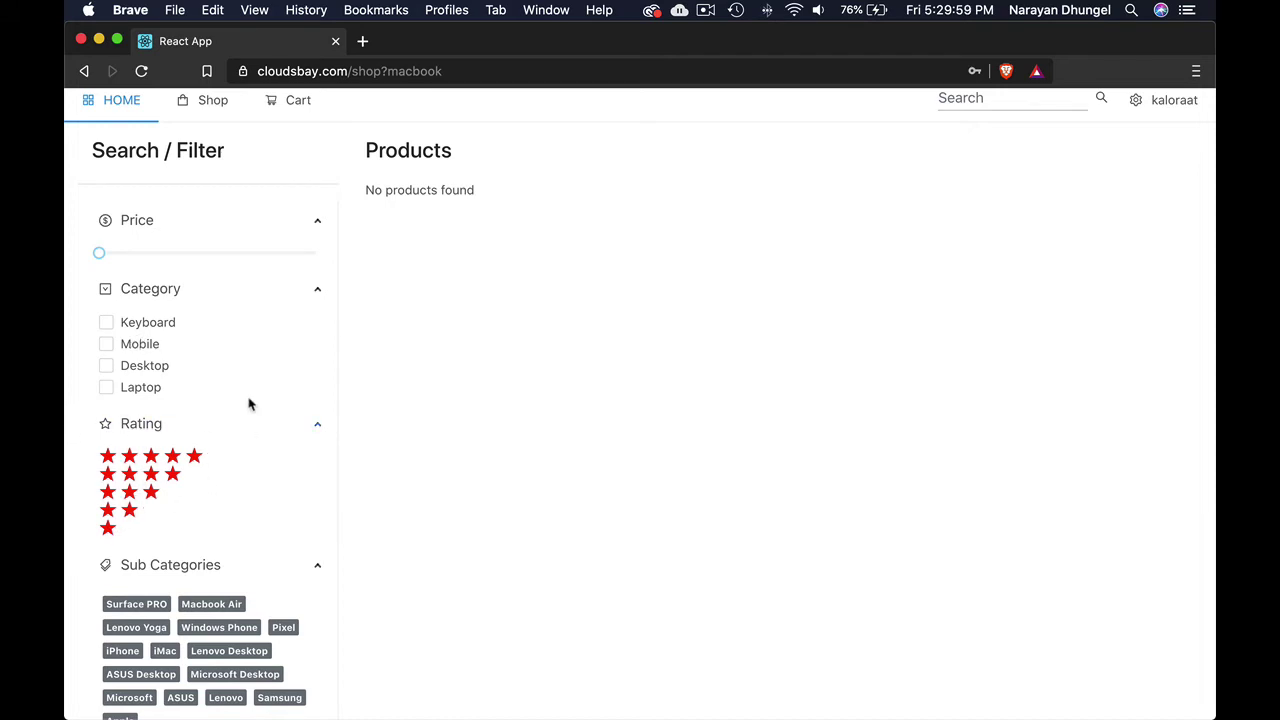
Collapse and re-expand the Price, Category and Rating filter sections
click(256, 286)
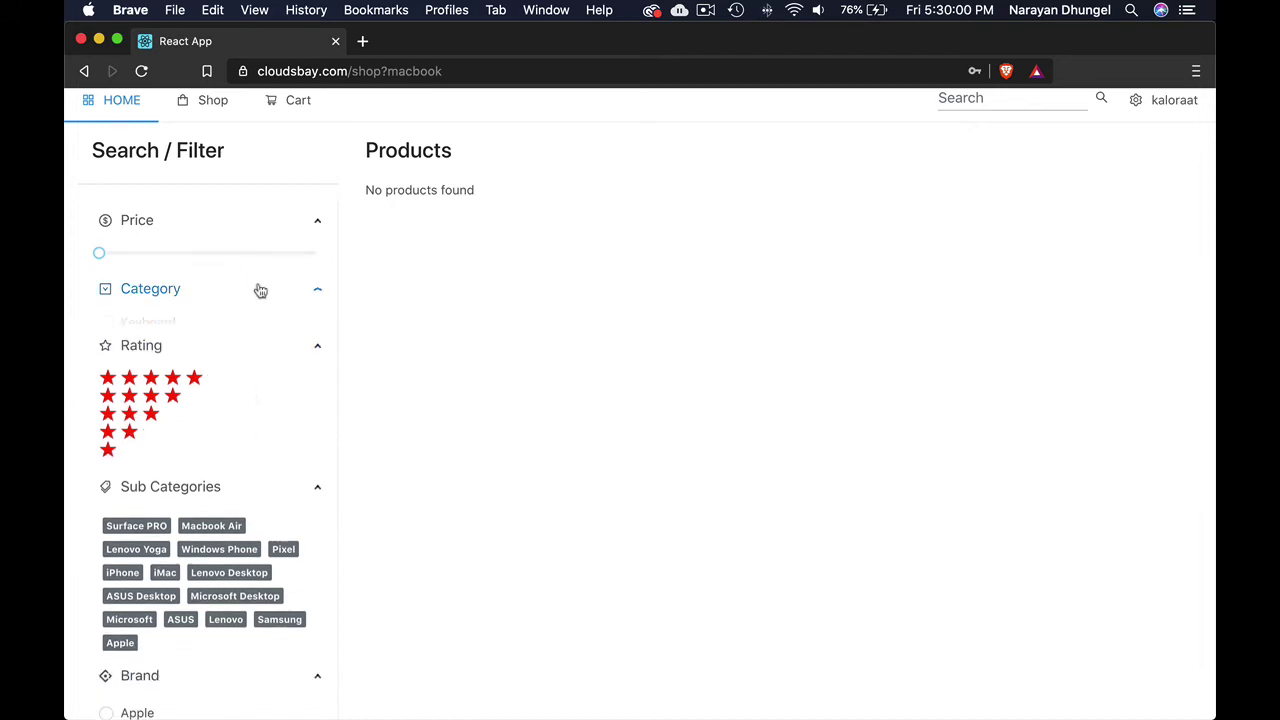
click(258, 219)
click(203, 220)
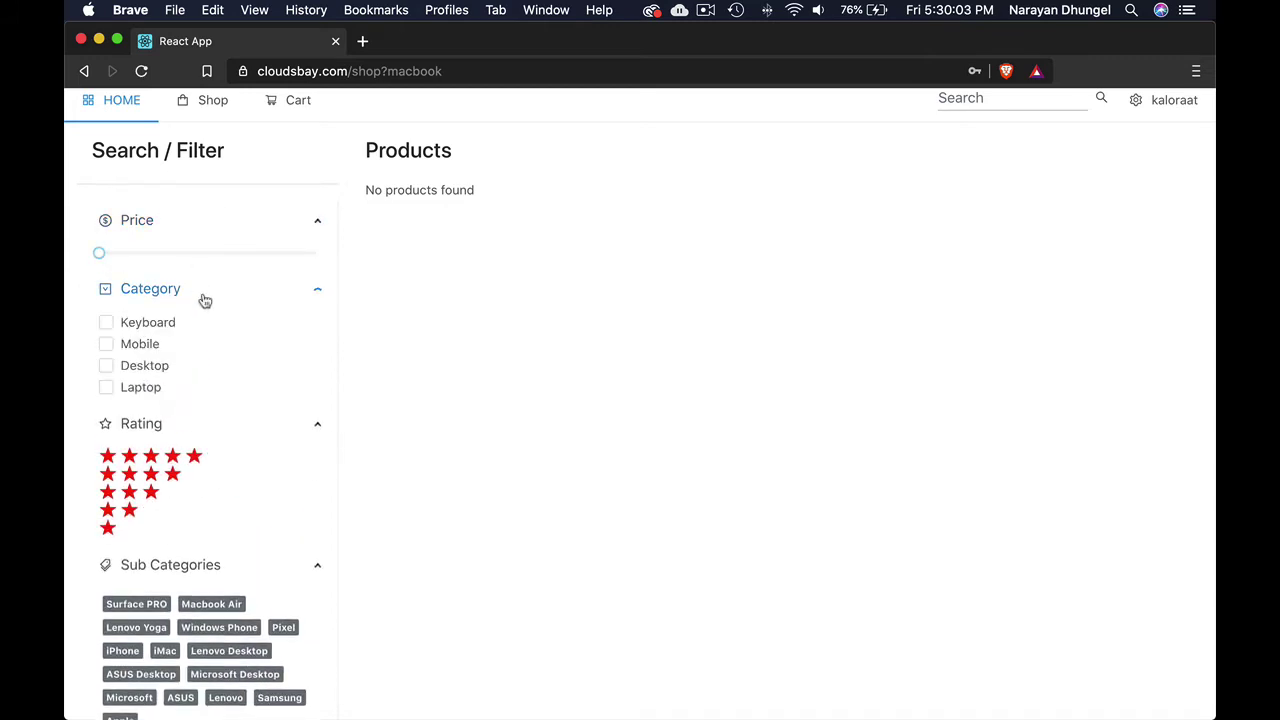
click(204, 302)
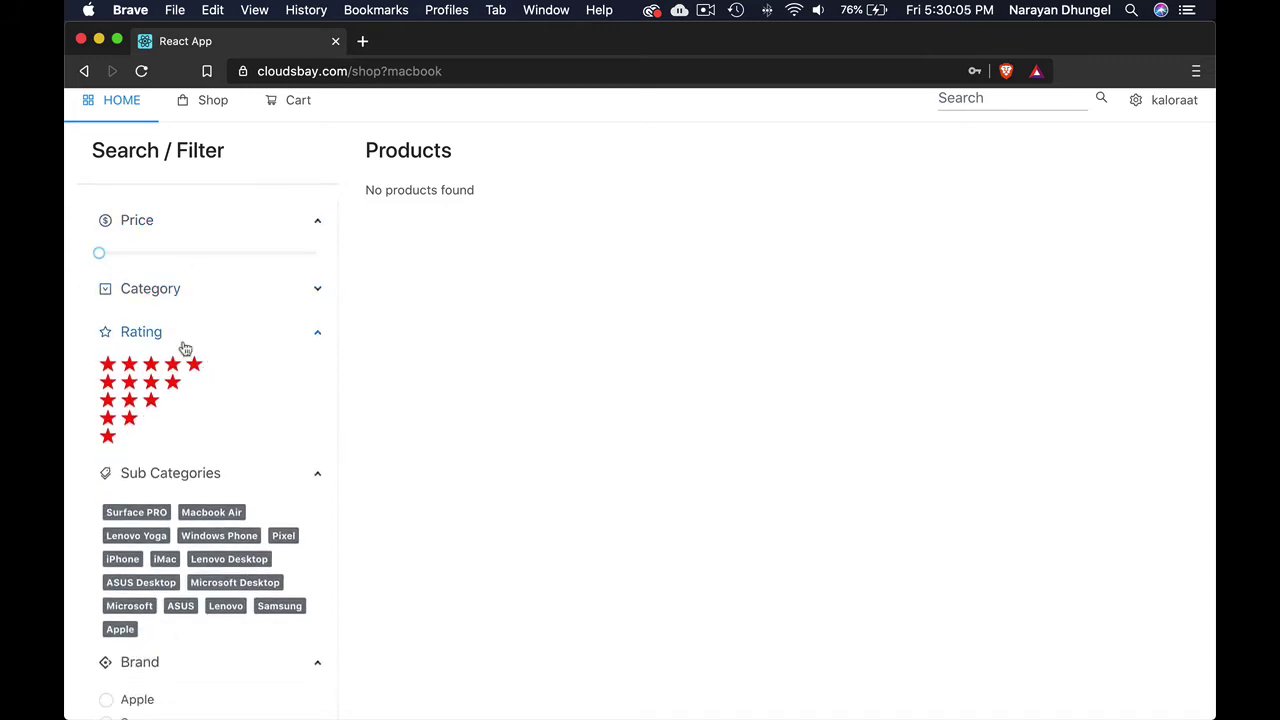
click(184, 340)
click(185, 335)
click(198, 292)
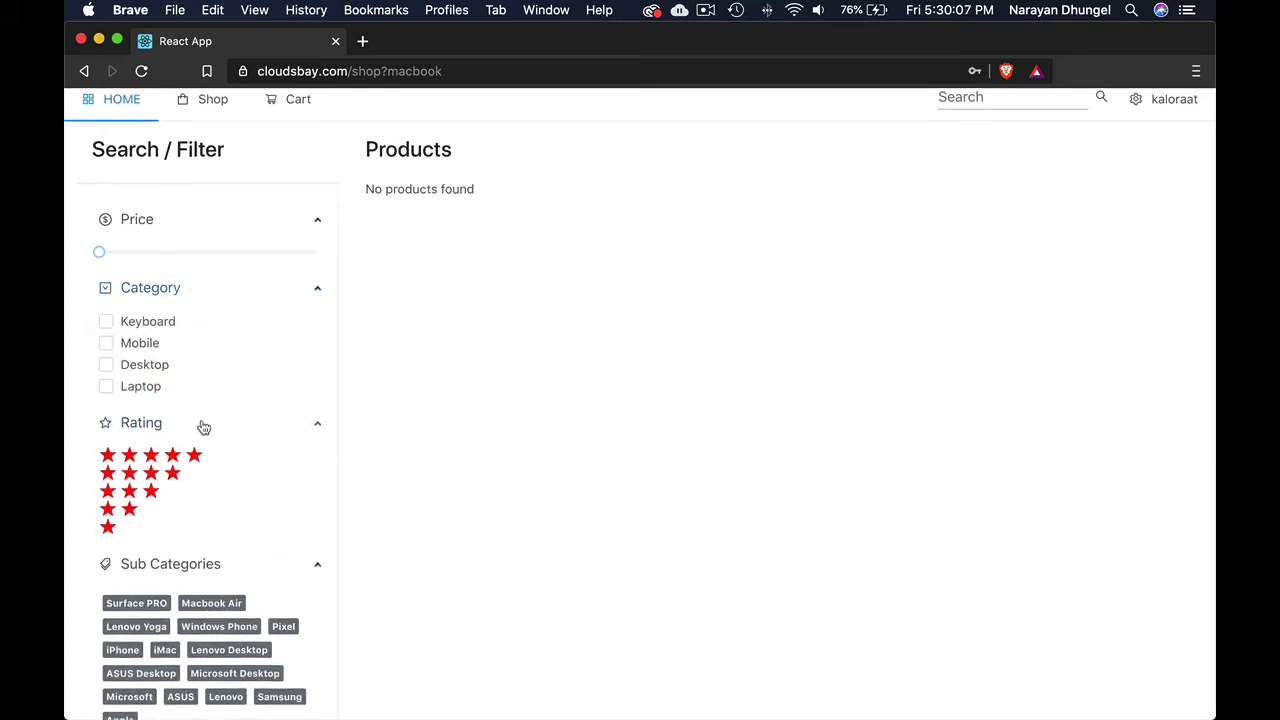
Filter the products by the Apple, Microsoft Desktop and Lenovo Yoga sub categories one after another and look over the results
scroll(204, 427, down, 5)
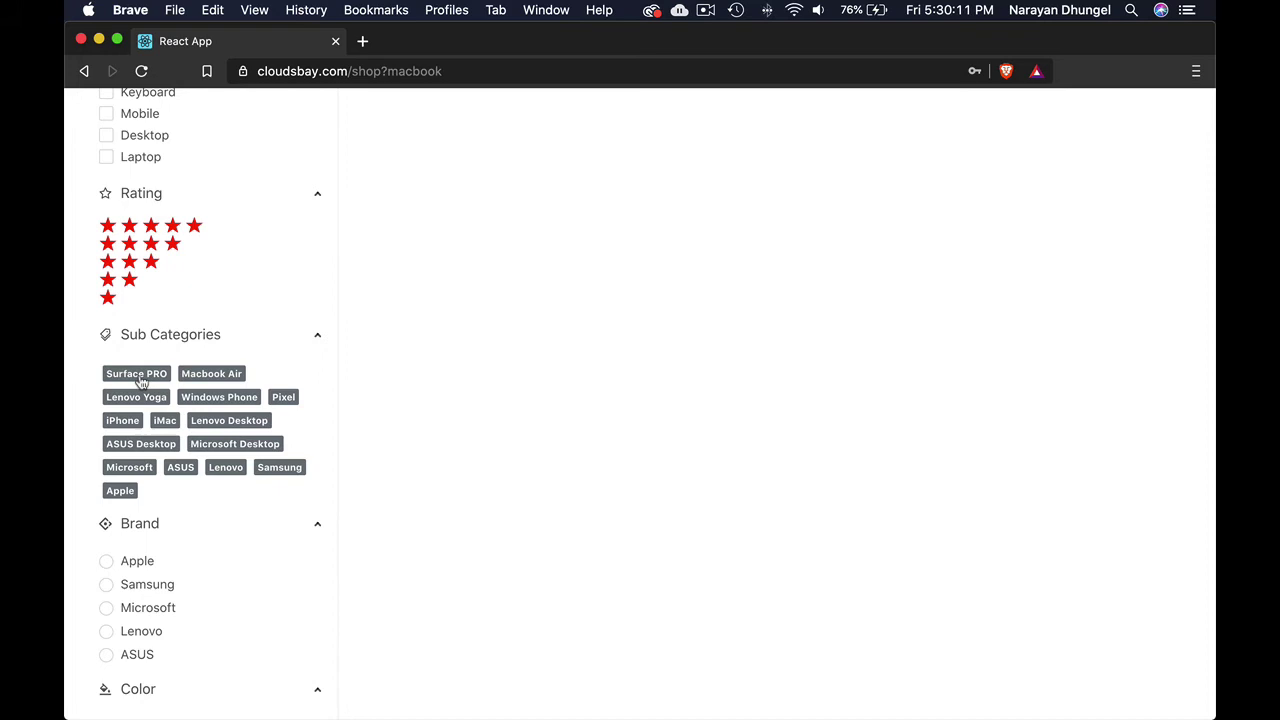
scroll(229, 409, up, 4)
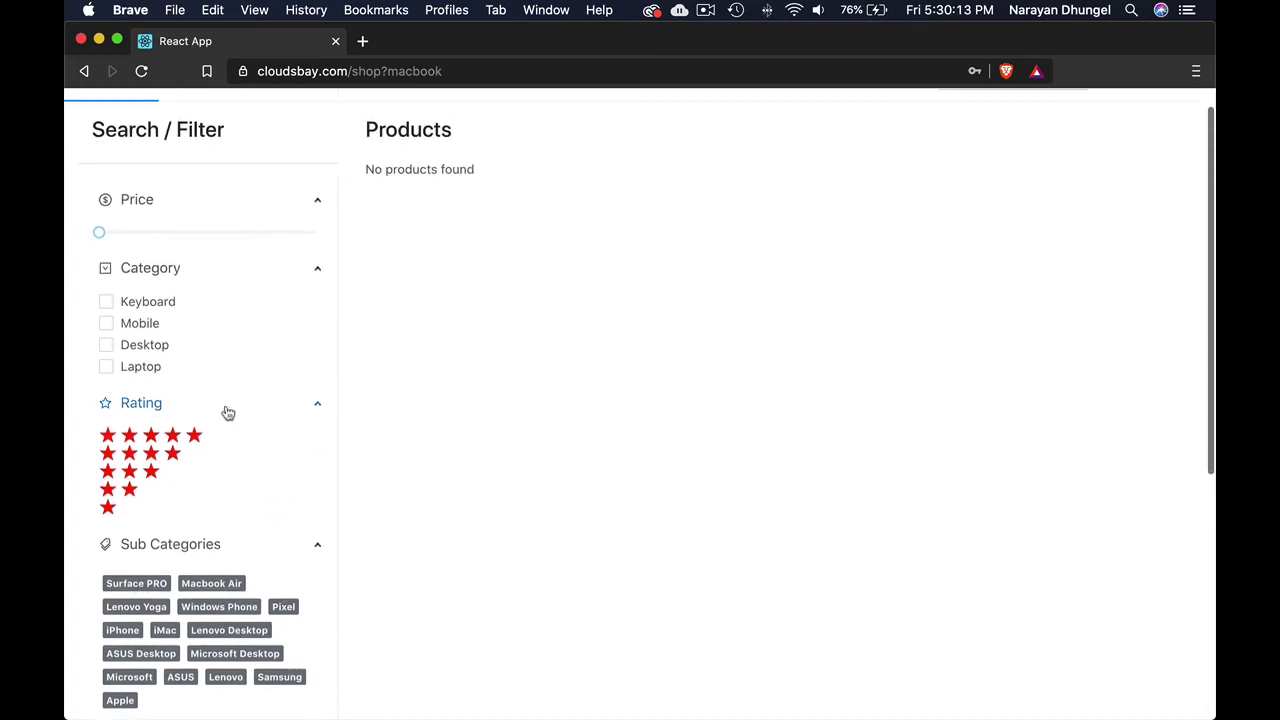
scroll(228, 420, down, 3)
scroll(230, 428, down, 2)
scroll(245, 429, up, 3)
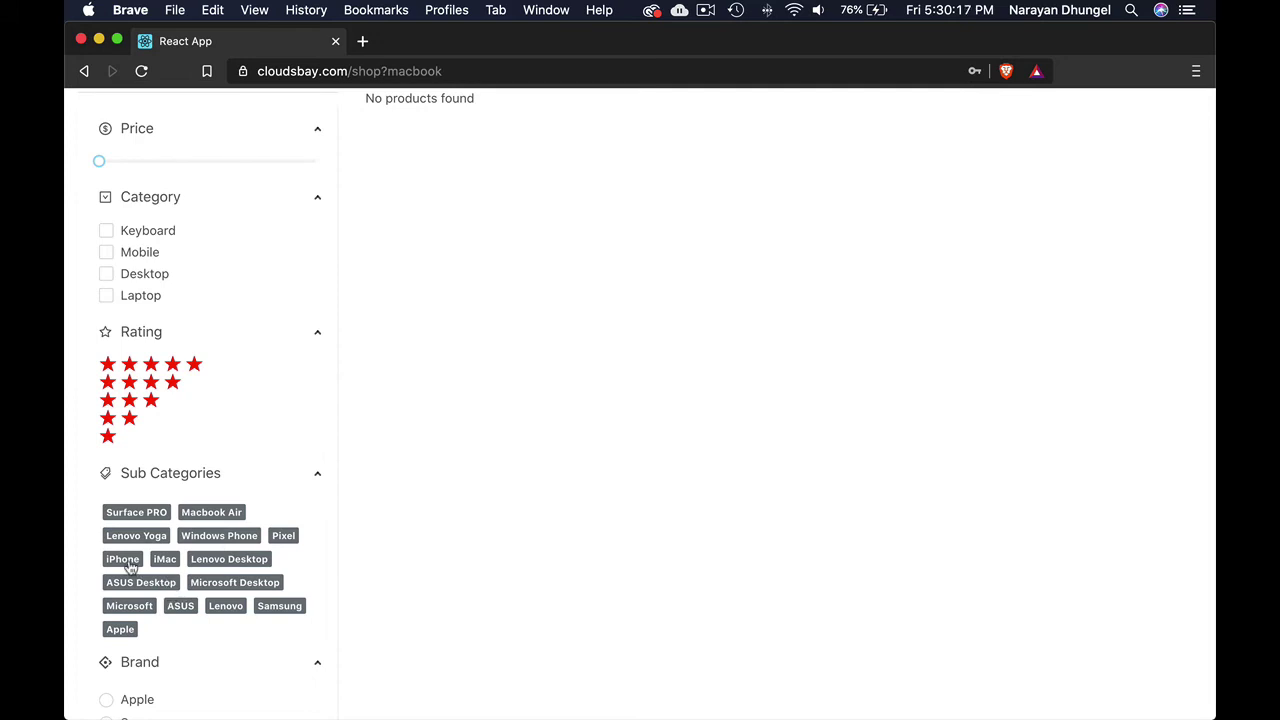
click(122, 630)
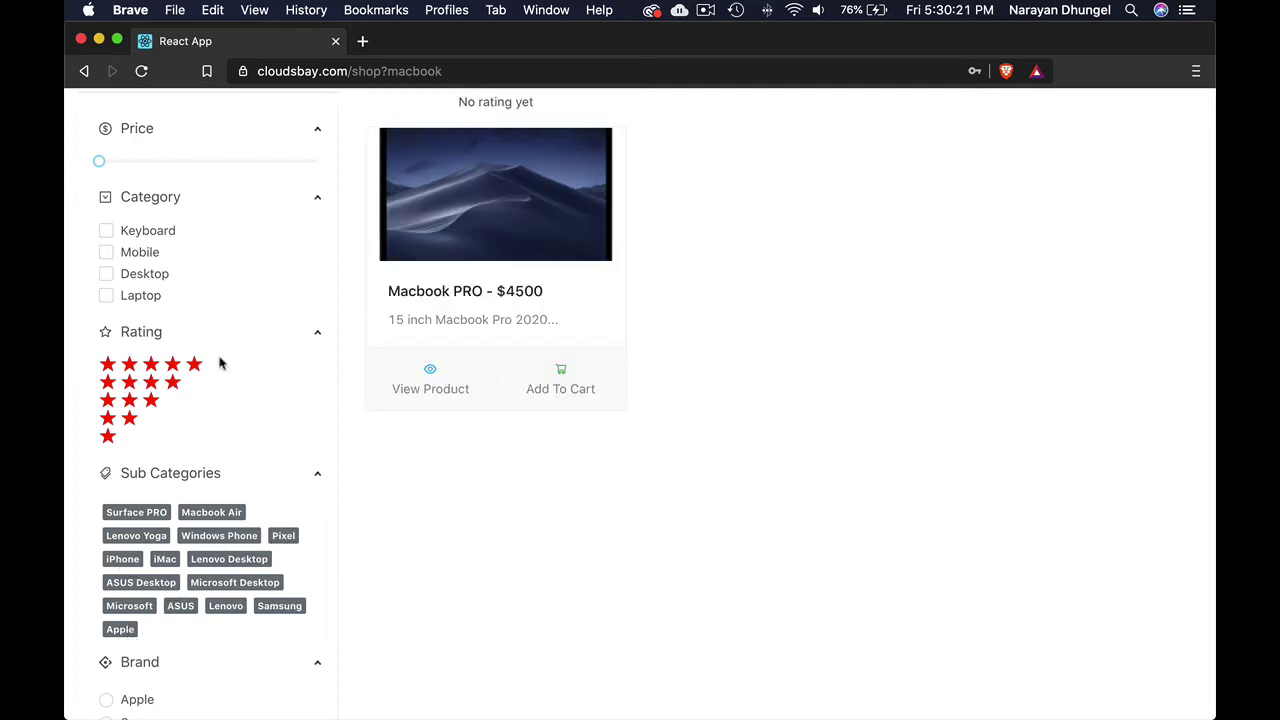
click(244, 588)
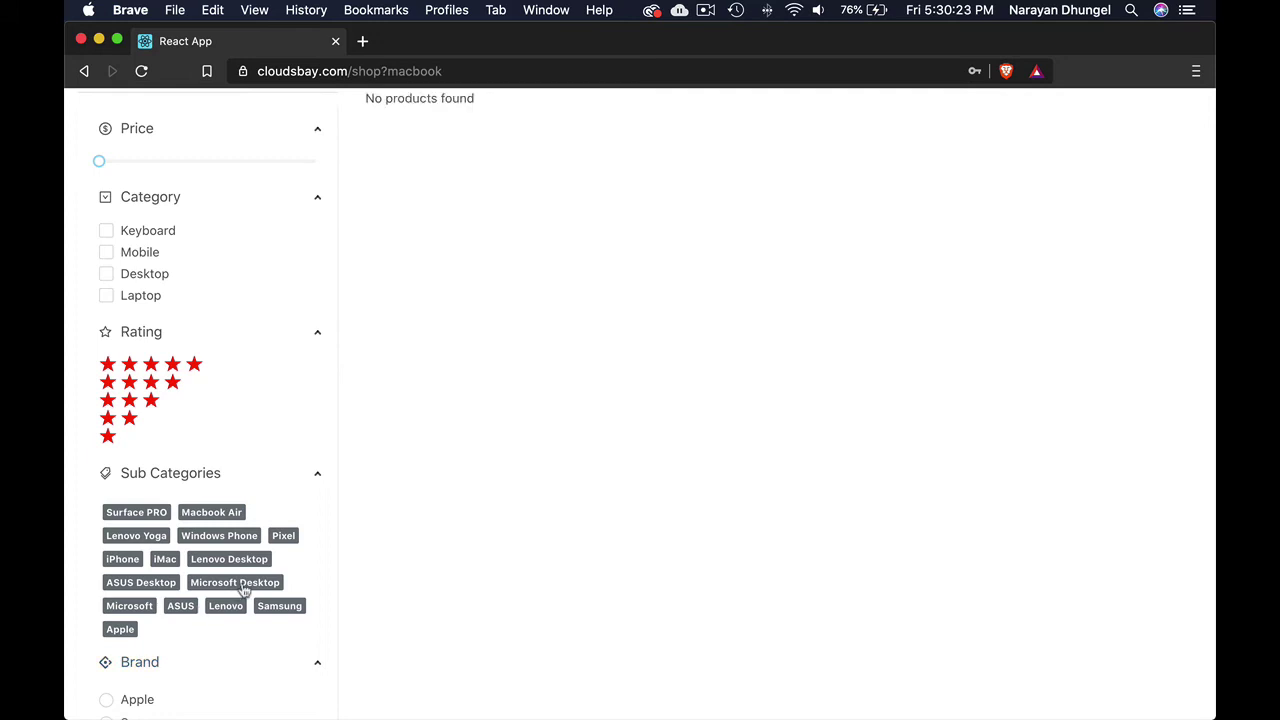
click(137, 538)
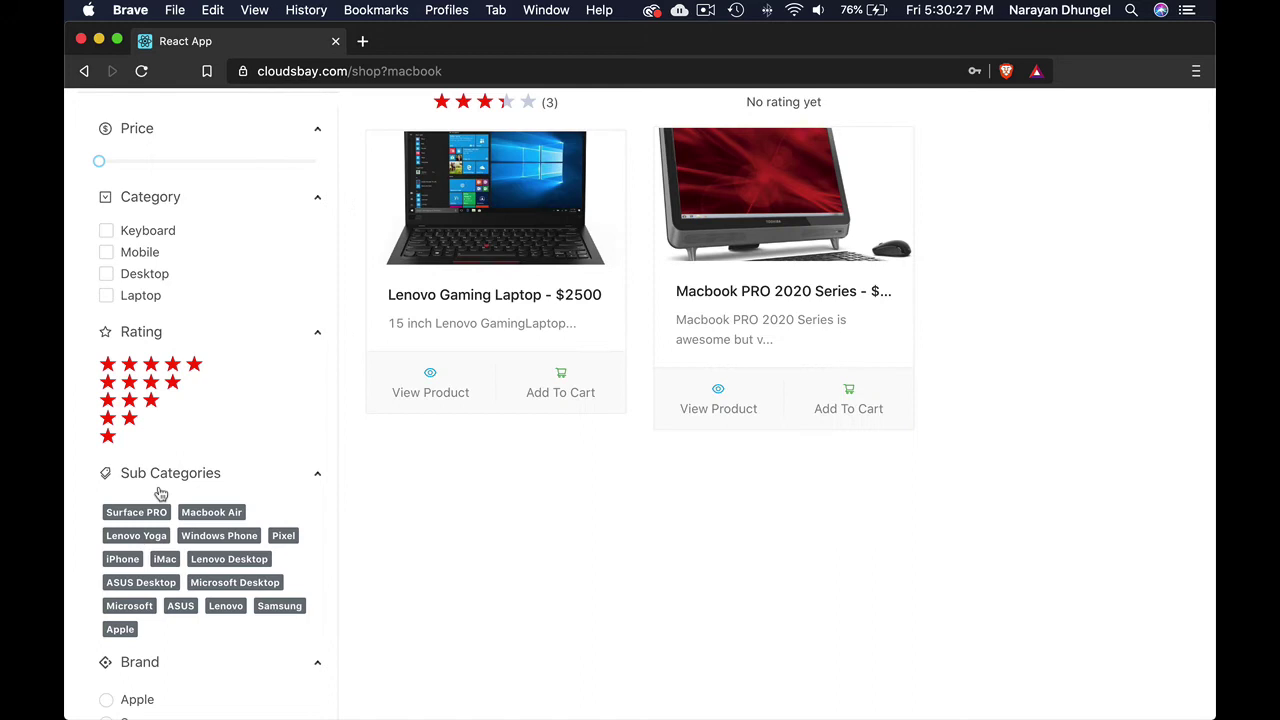
scroll(584, 450, up, 2)
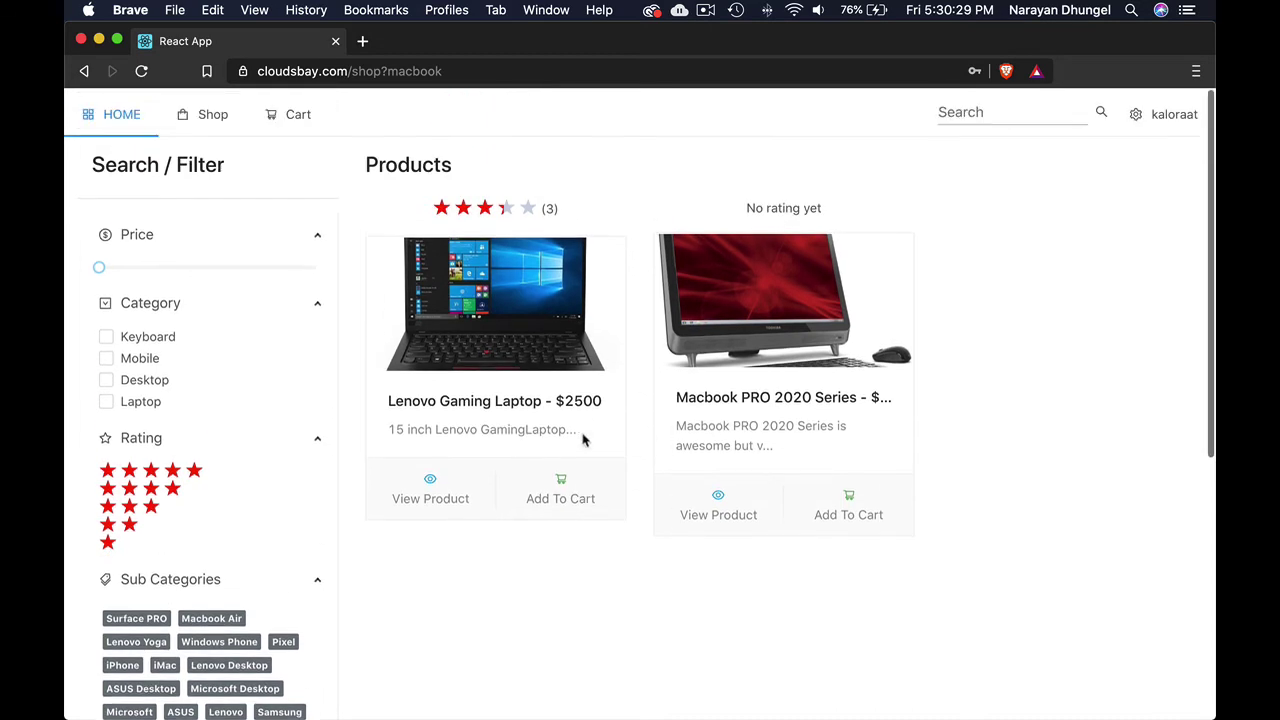
Collapse the Sub Categories and Category filter sections, leaving the Brand options expanded
scroll(270, 511, down, 5)
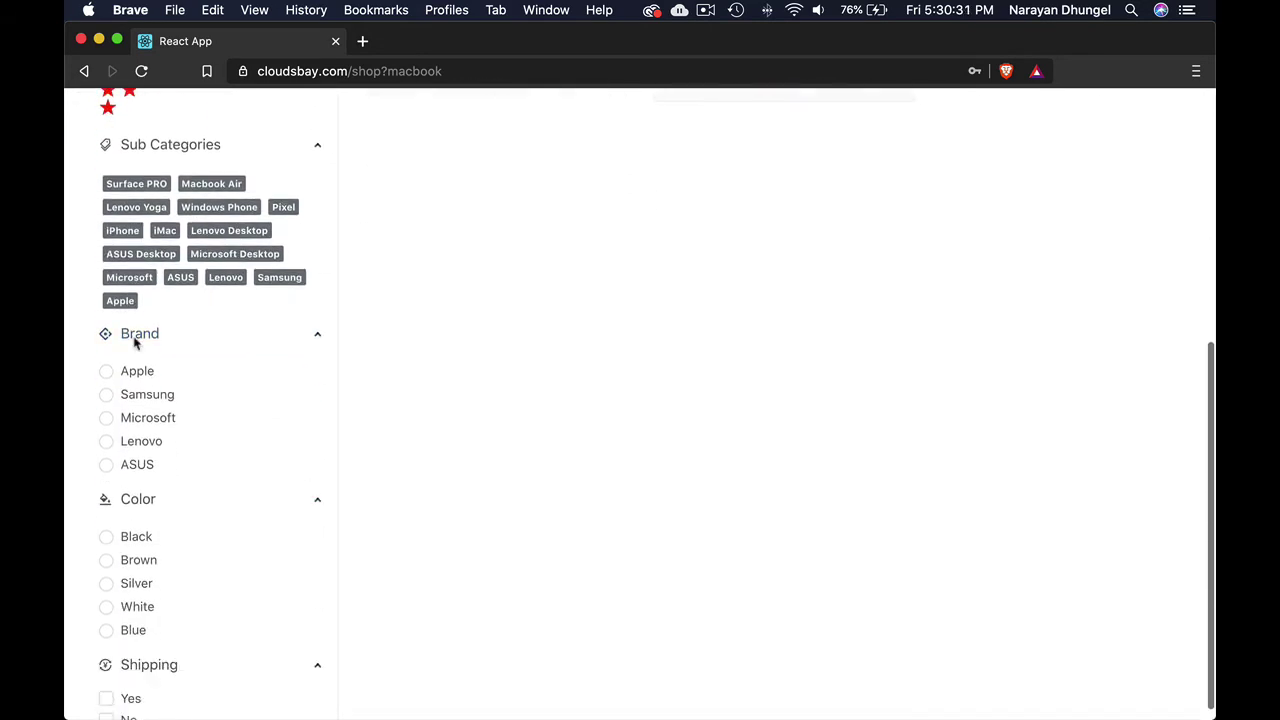
scroll(140, 410, up, 3)
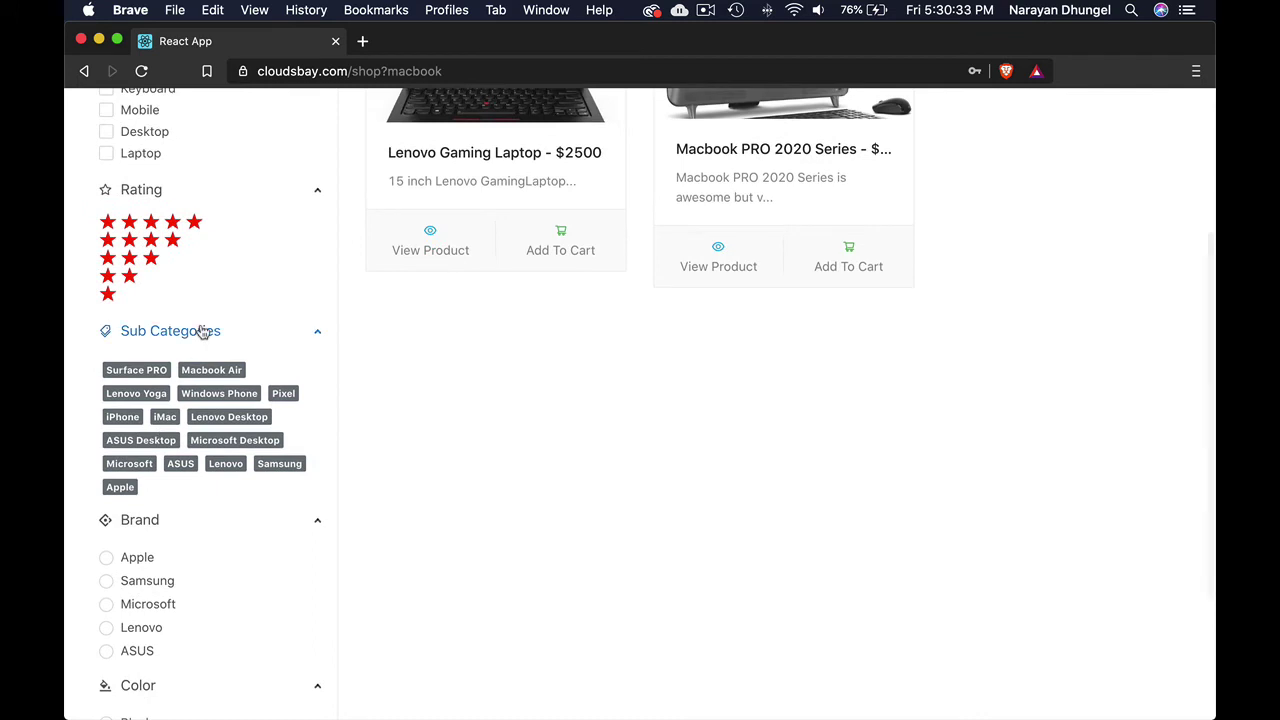
click(203, 331)
scroll(288, 367, up, 4)
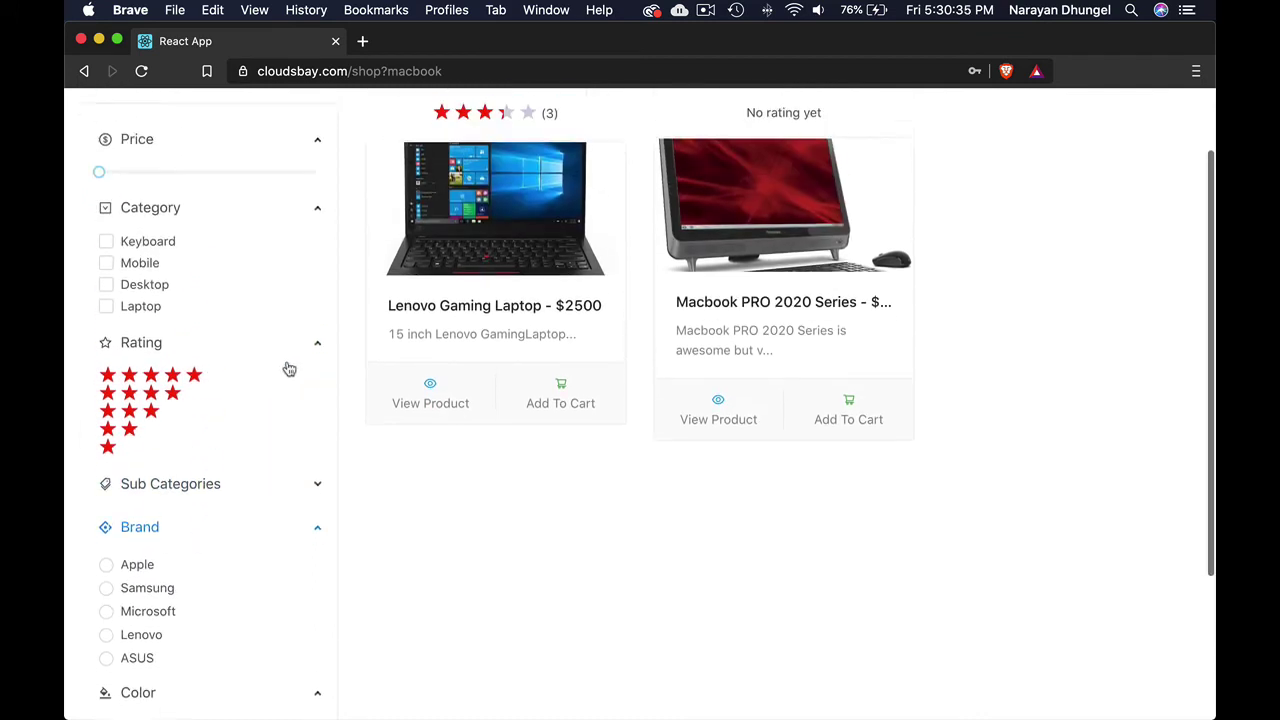
click(163, 229)
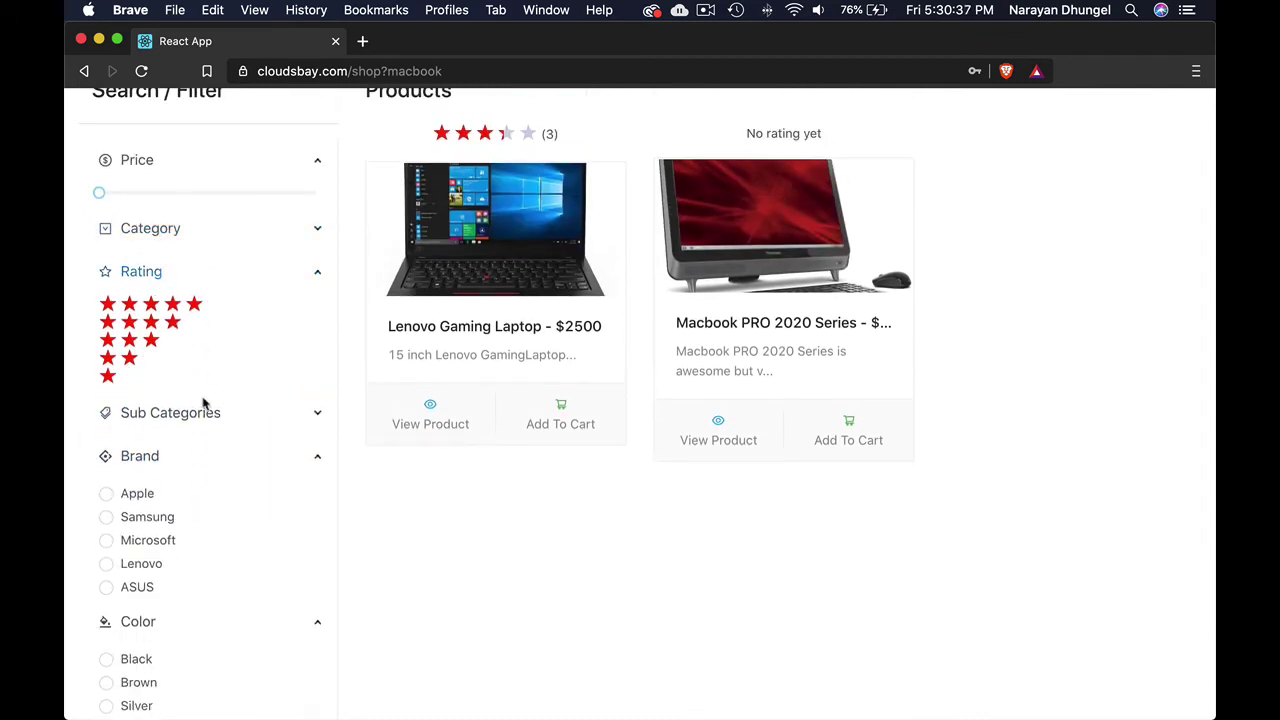
Filter the products by the brands Apple, Samsung, Microsoft and Lenovo in turn
click(106, 495)
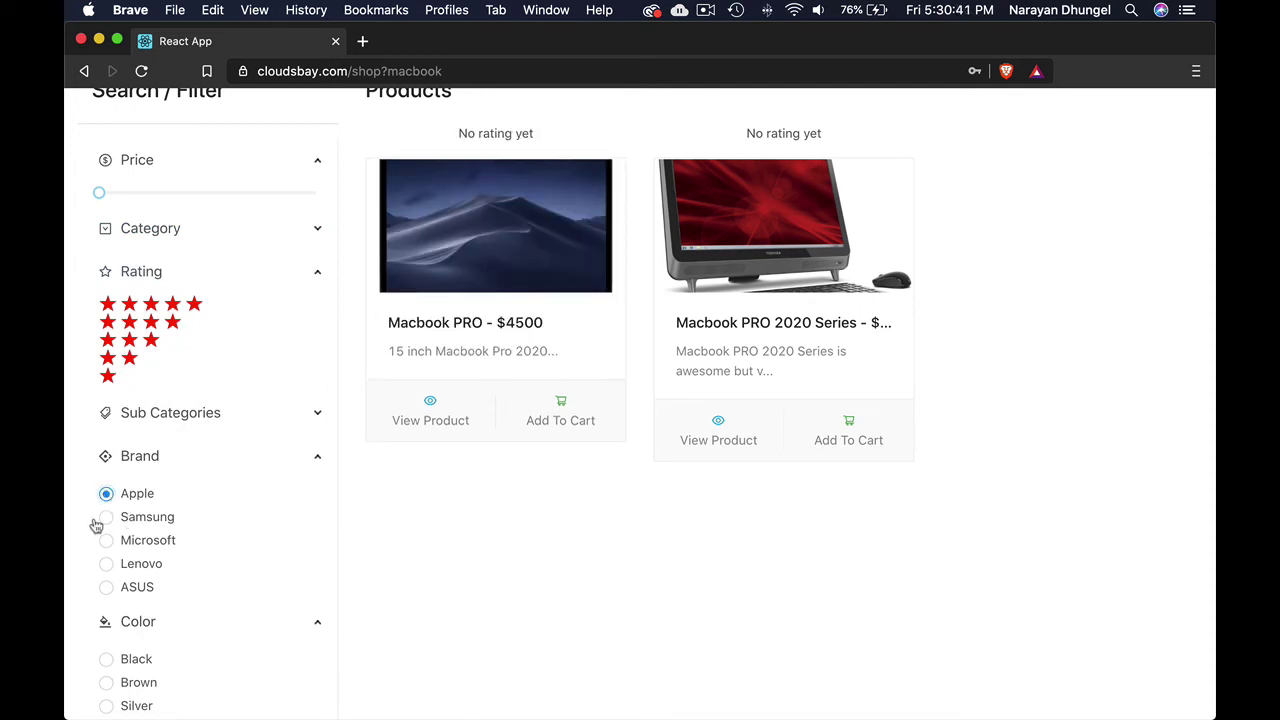
click(106, 518)
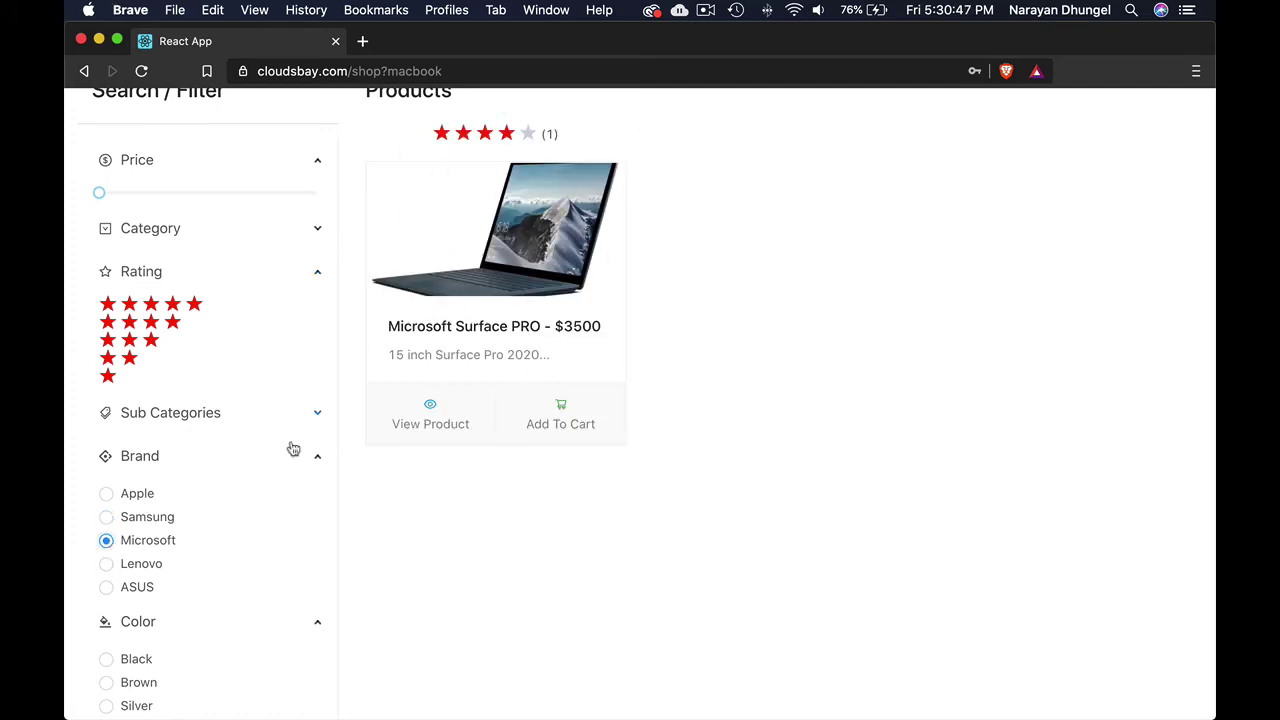
click(106, 565)
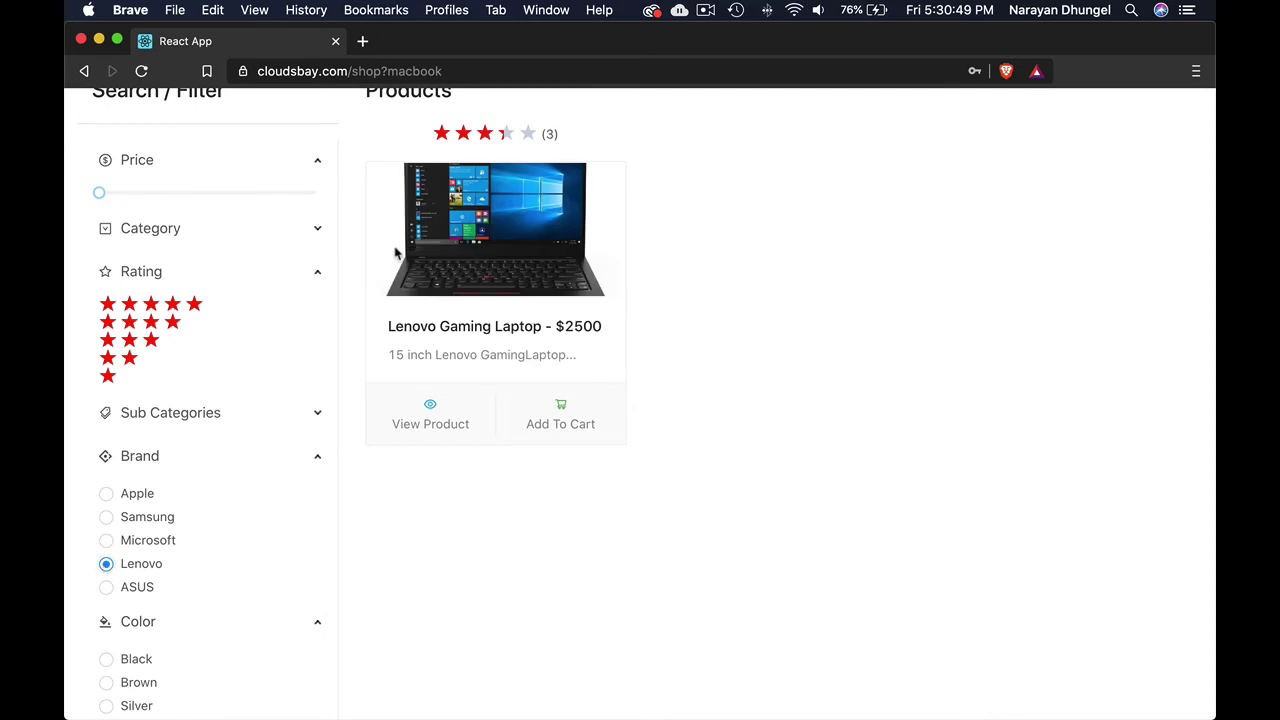
Collapse the Brand section and filter the products by the colors Black, Brown and Silver in turn
scroll(250, 430, down, 3)
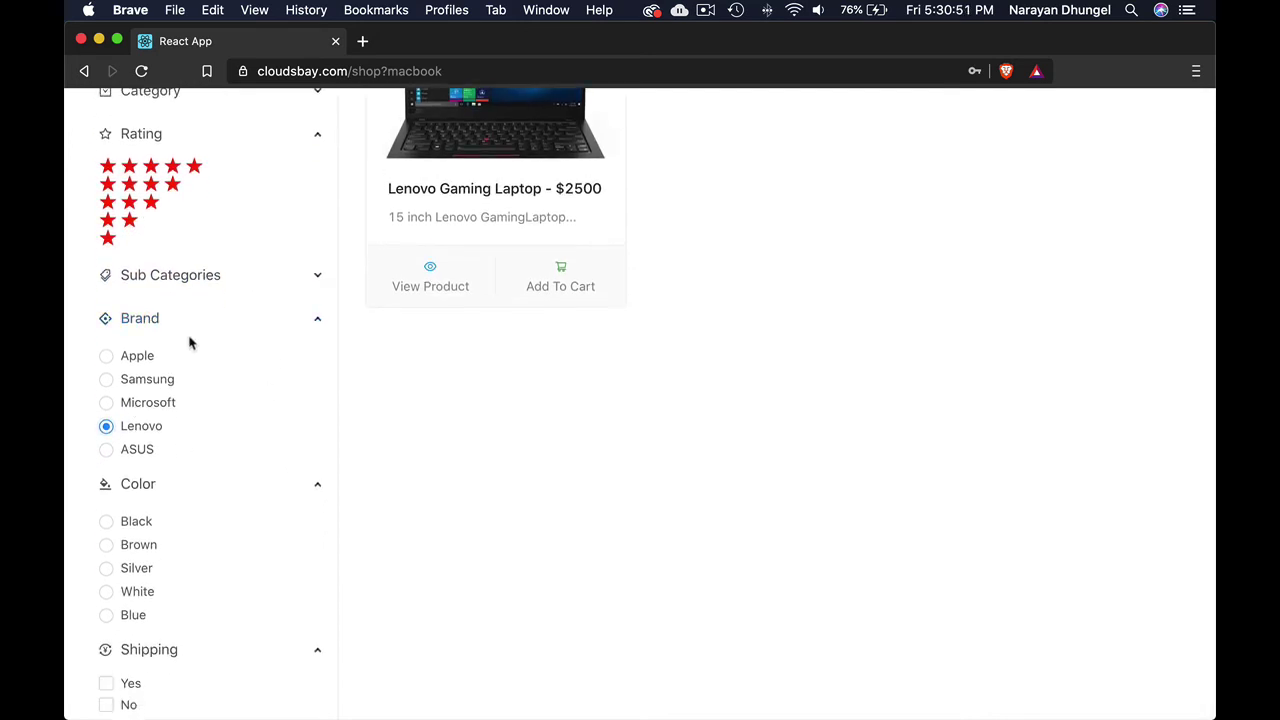
click(177, 325)
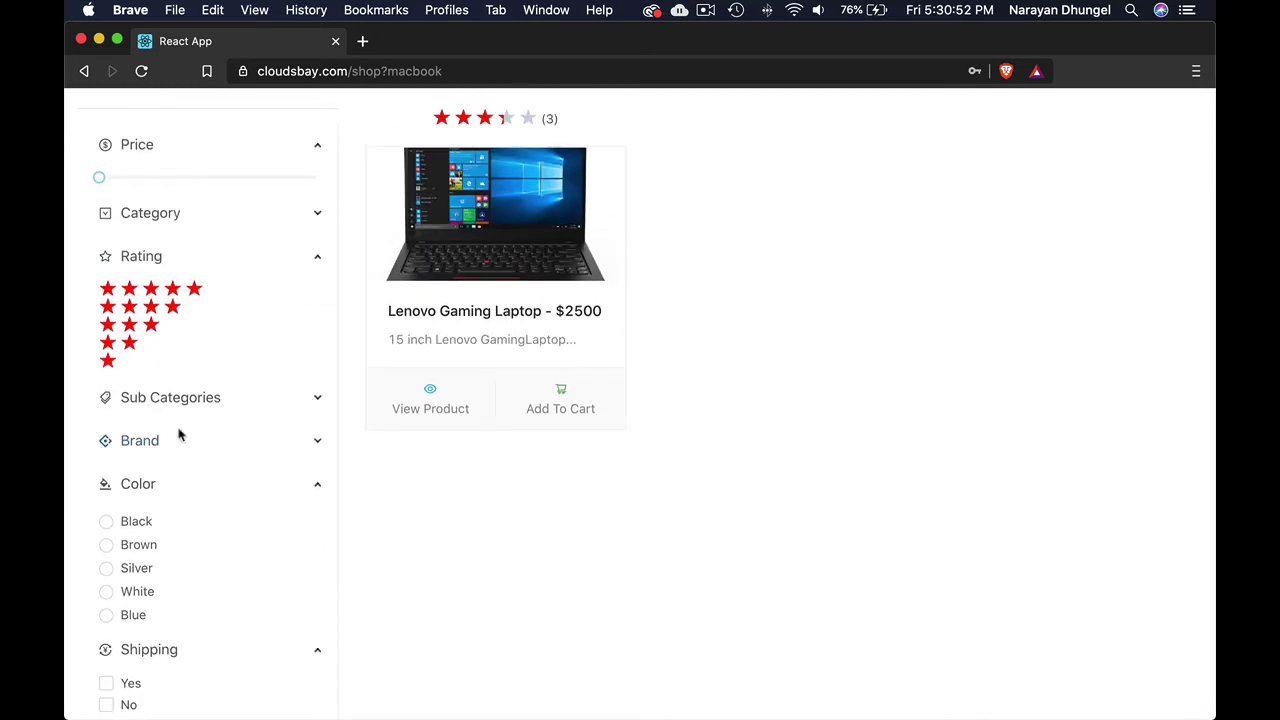
click(107, 524)
click(107, 547)
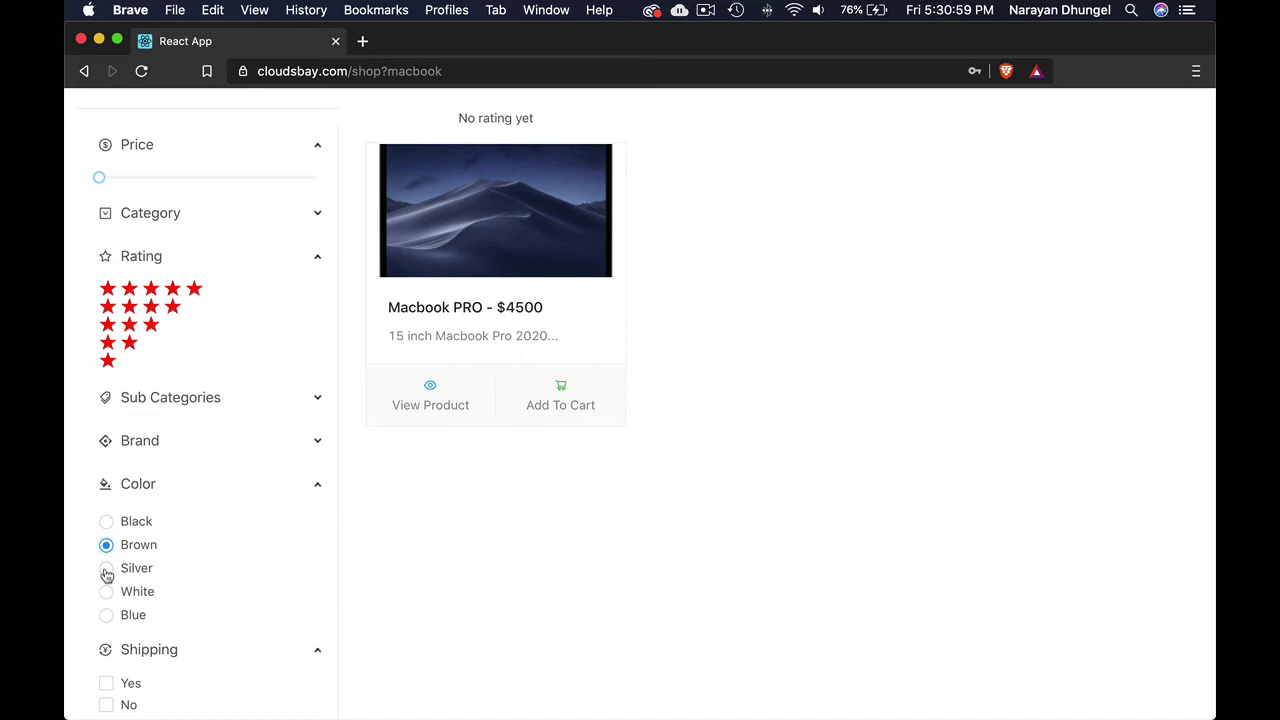
click(107, 569)
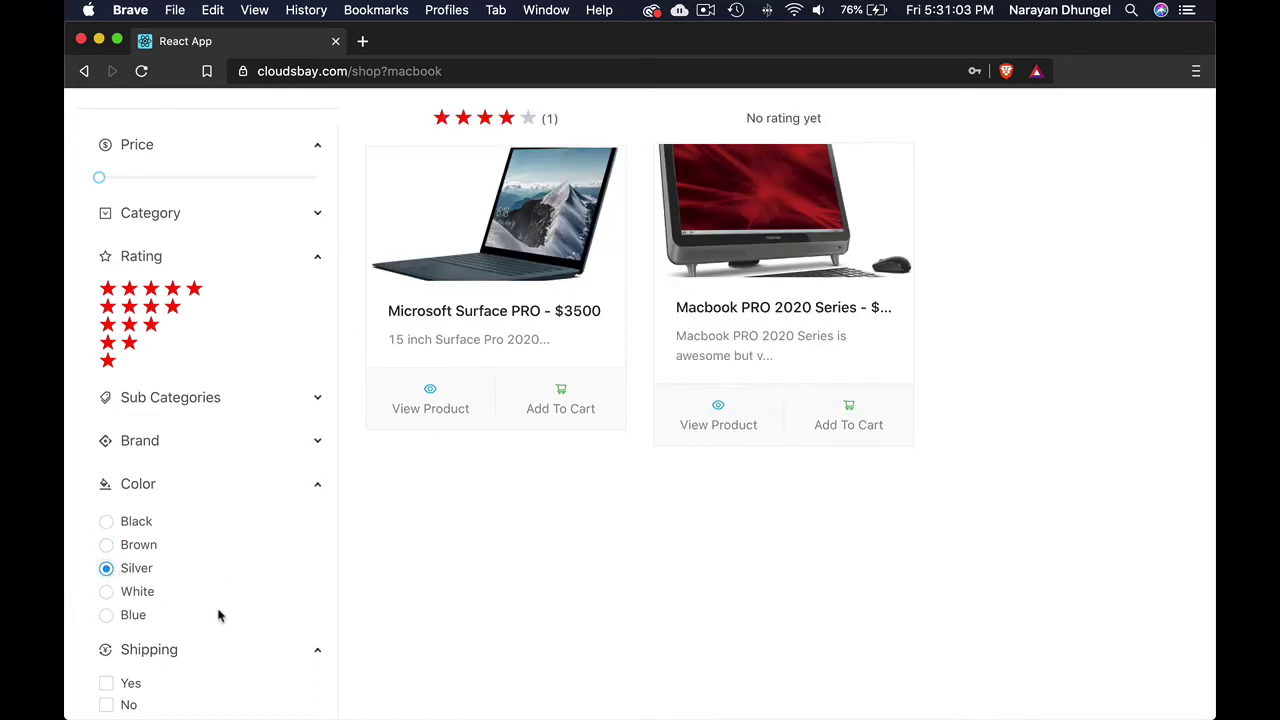
Collapse the Color section and filter the products by shipping, first Yes and then No
click(149, 488)
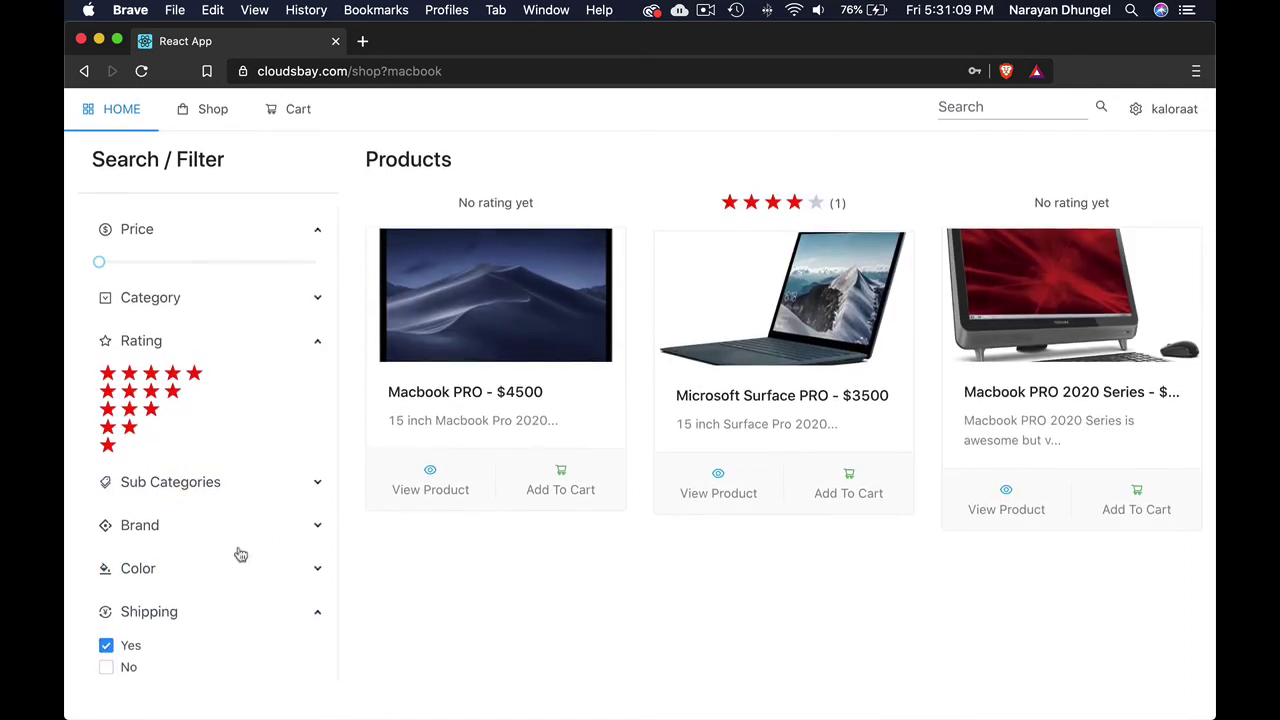
click(109, 668)
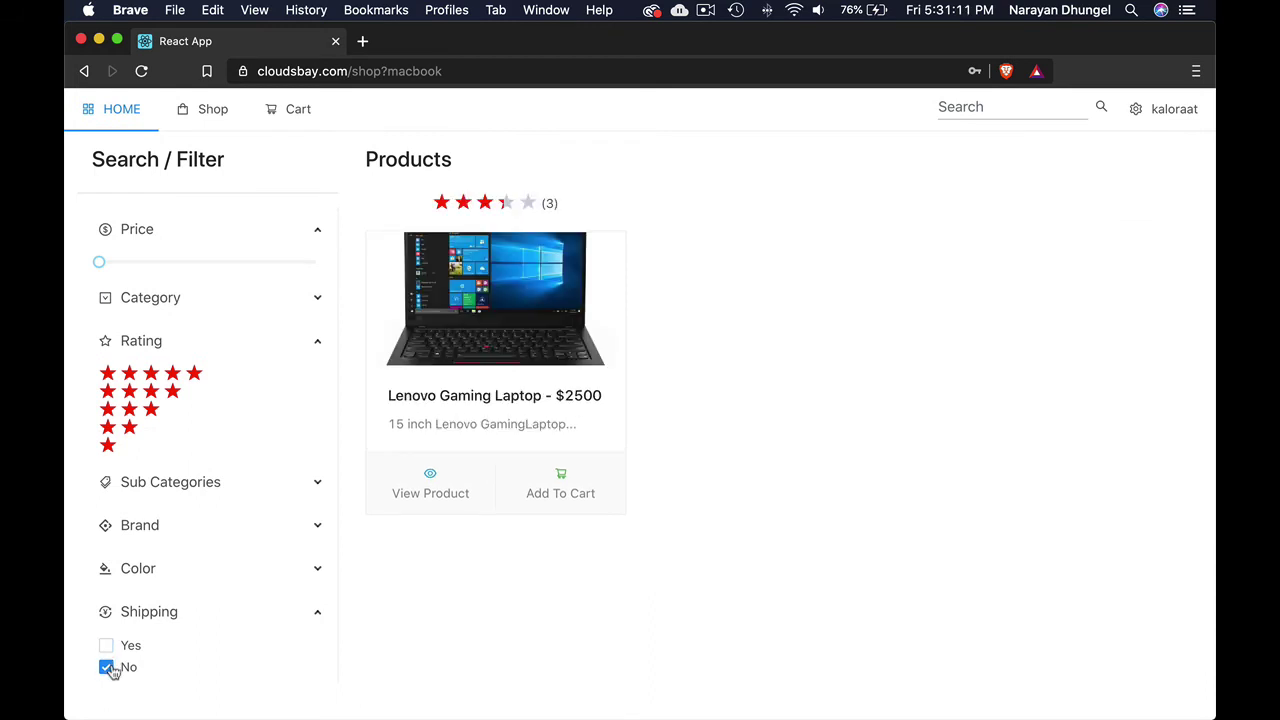
Re-expand the Color, Brand, Sub Categories and Category sections, toggle the Shipping section, and look through the whole filter list
click(178, 616)
click(178, 612)
click(183, 570)
click(178, 527)
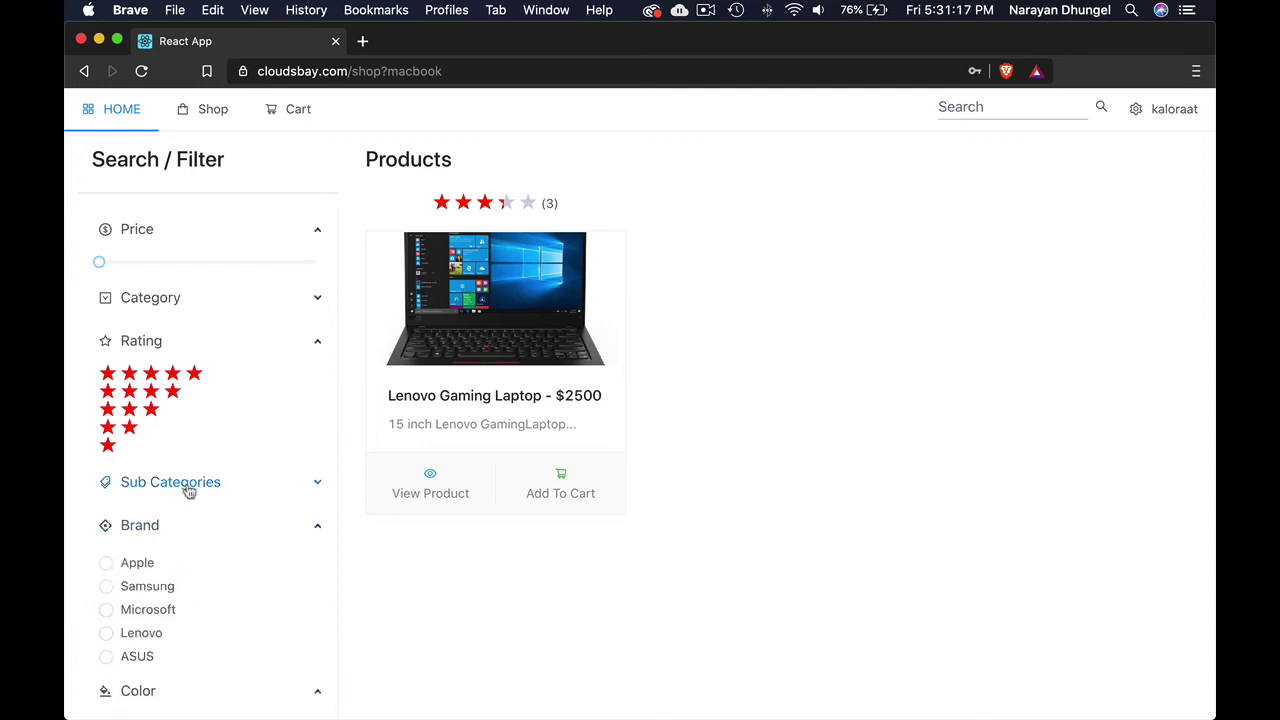
click(186, 483)
click(180, 304)
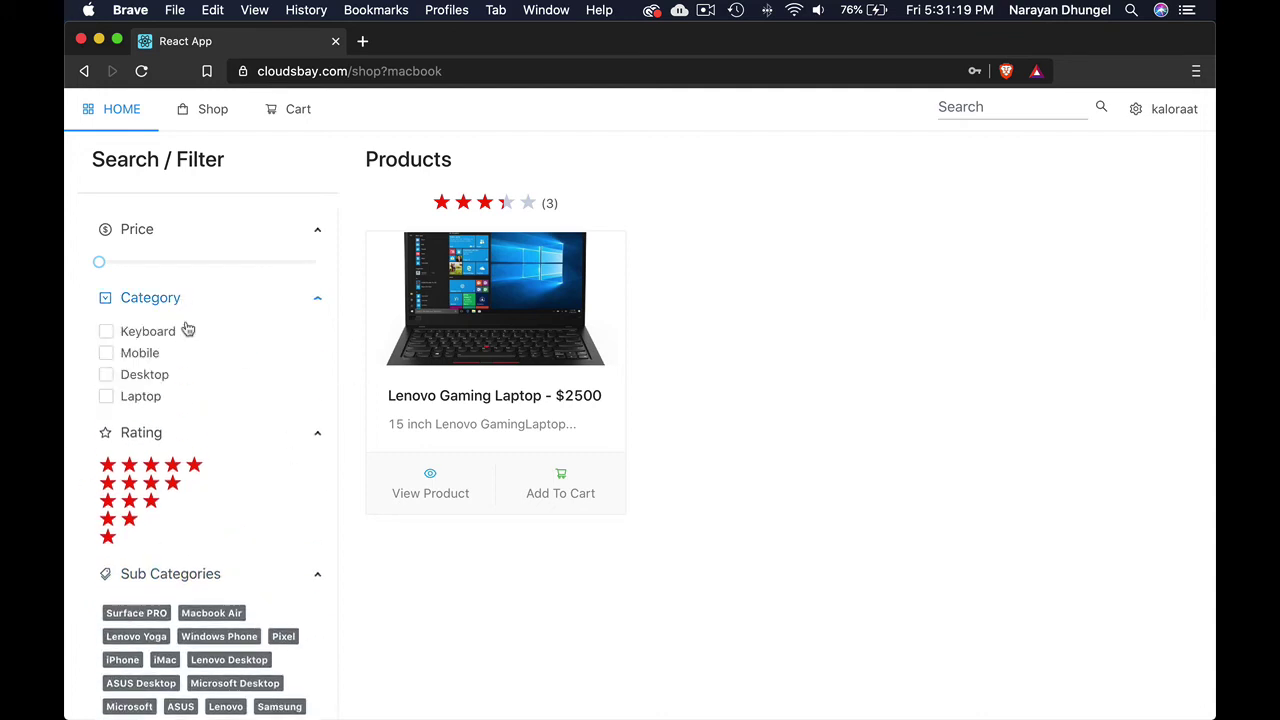
scroll(206, 531, down, 5)
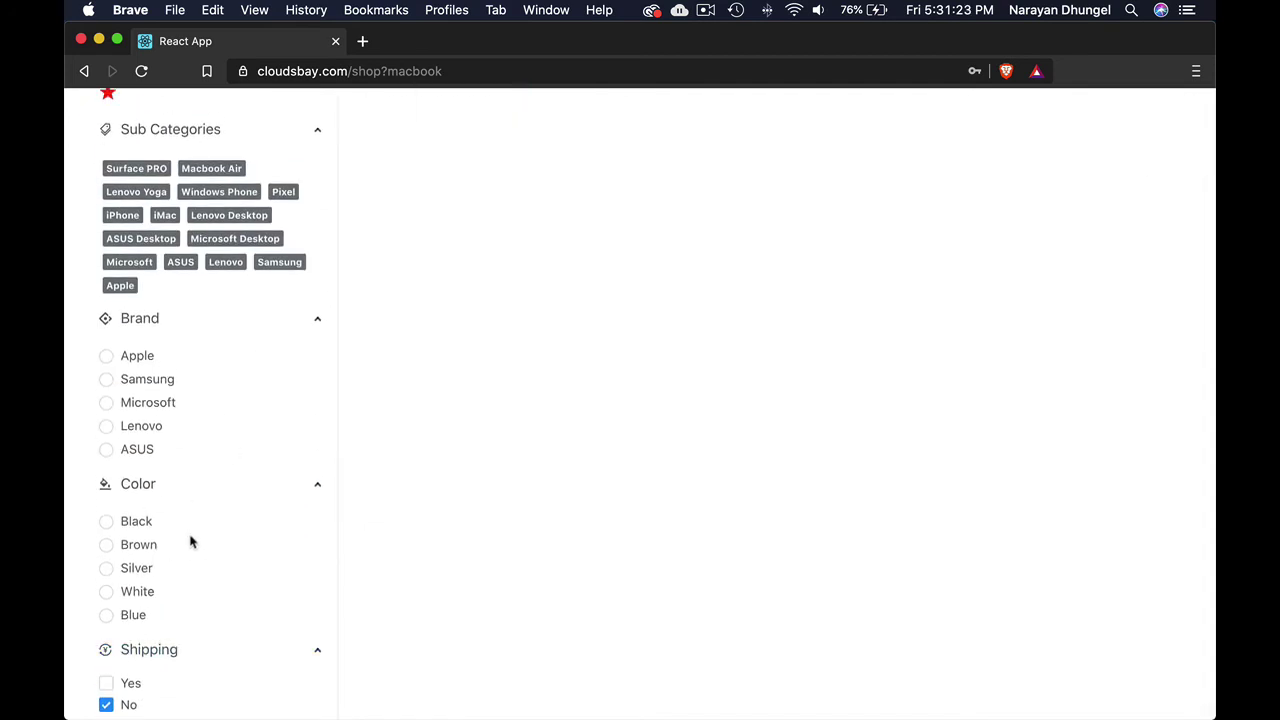
scroll(192, 541, up, 5)
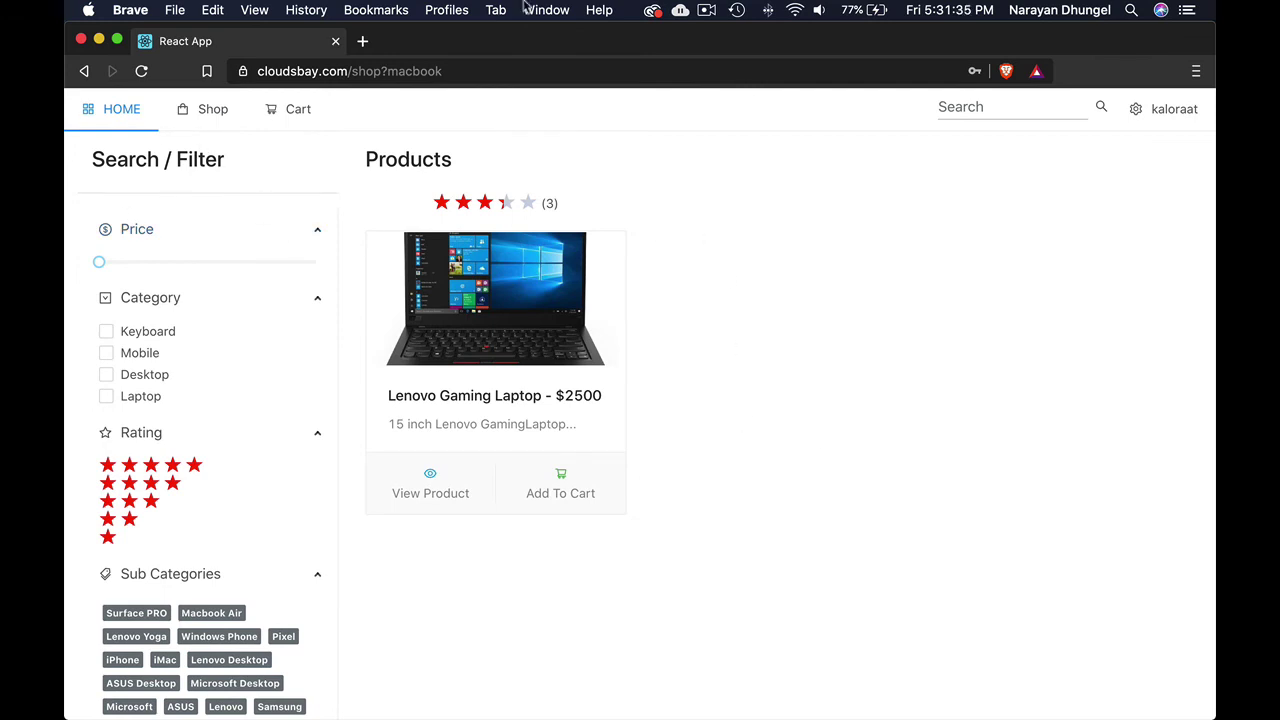
Visit the shop and cart pages, return to the home page and look over the New Arrivals products
click(212, 115)
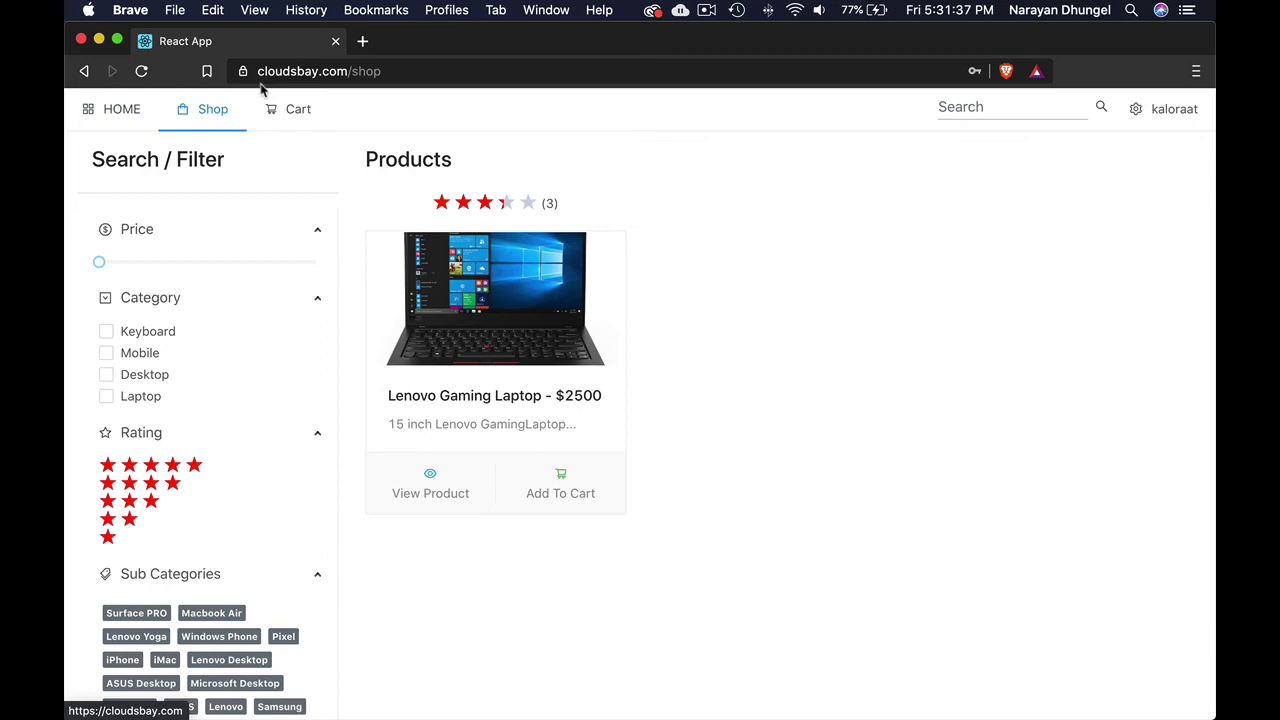
click(297, 117)
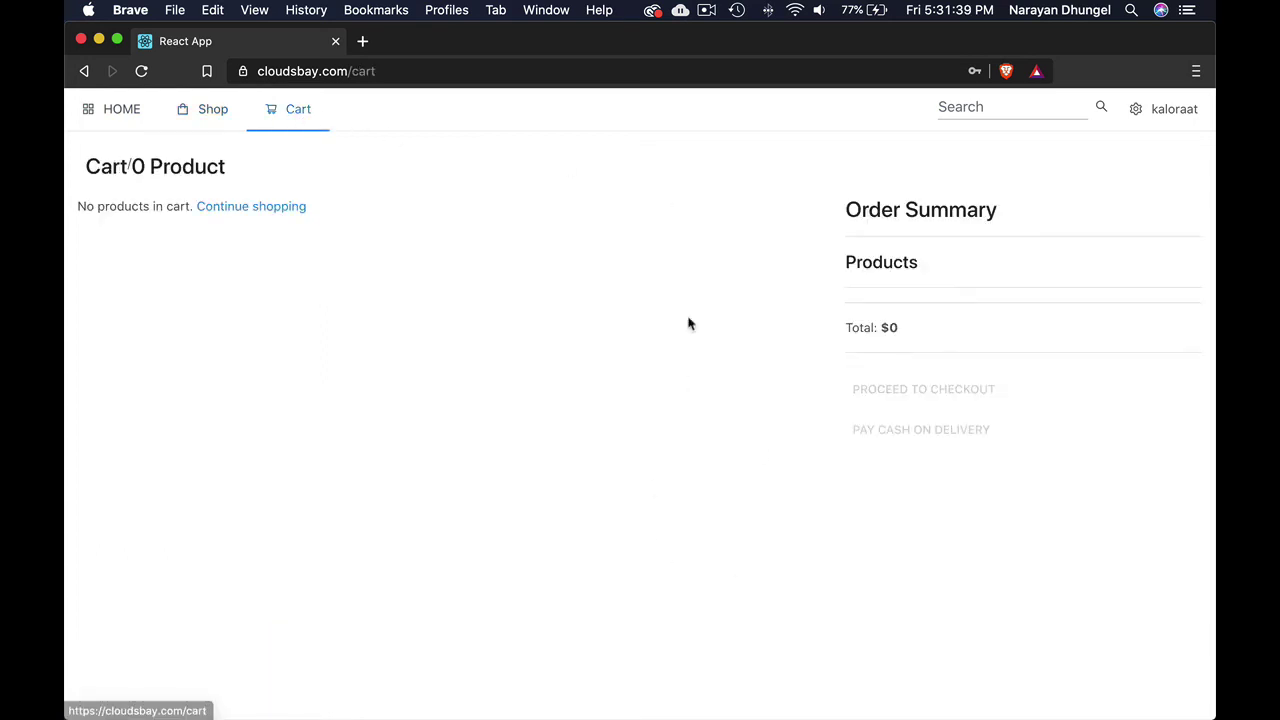
click(110, 120)
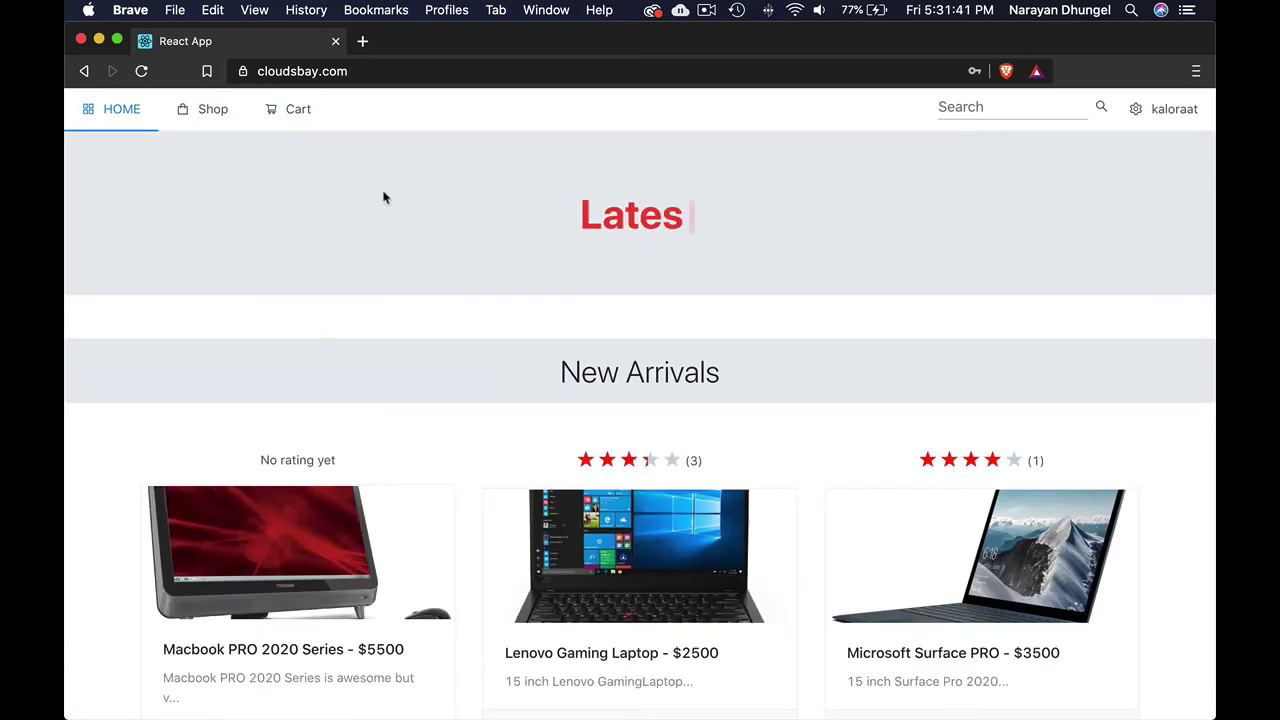
scroll(708, 428, down, 3)
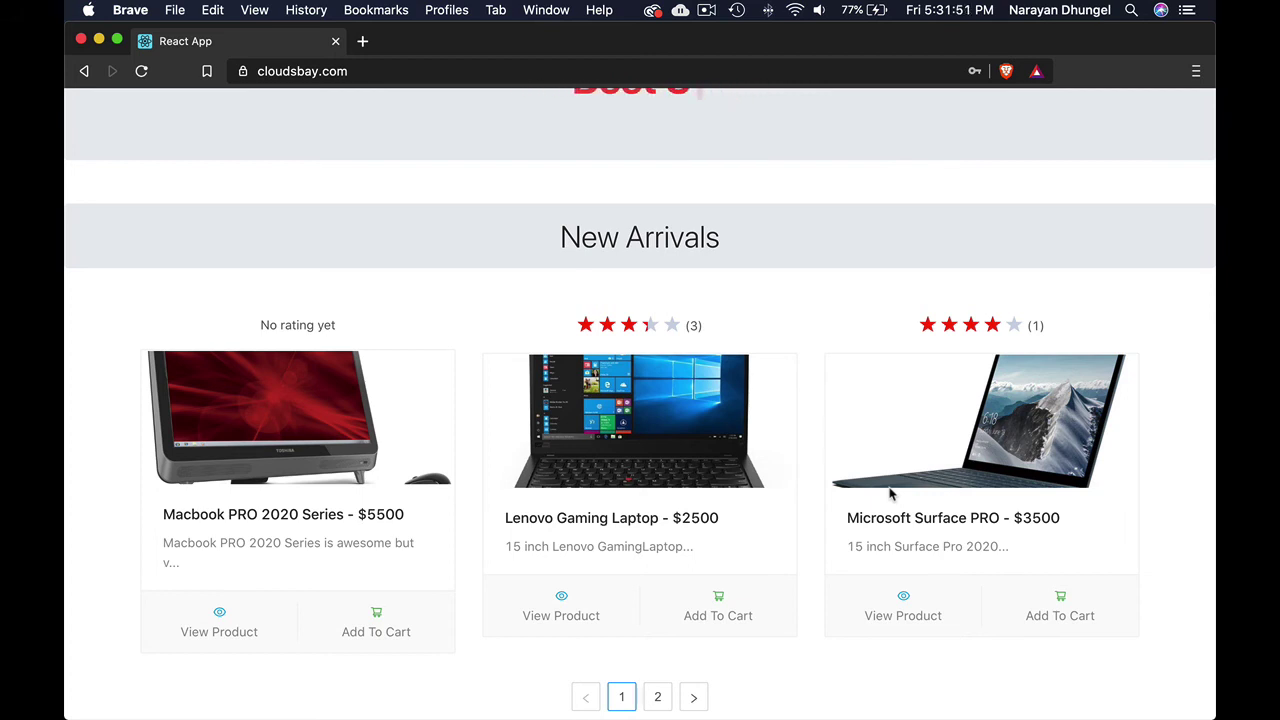
scroll(889, 491, up, 3)
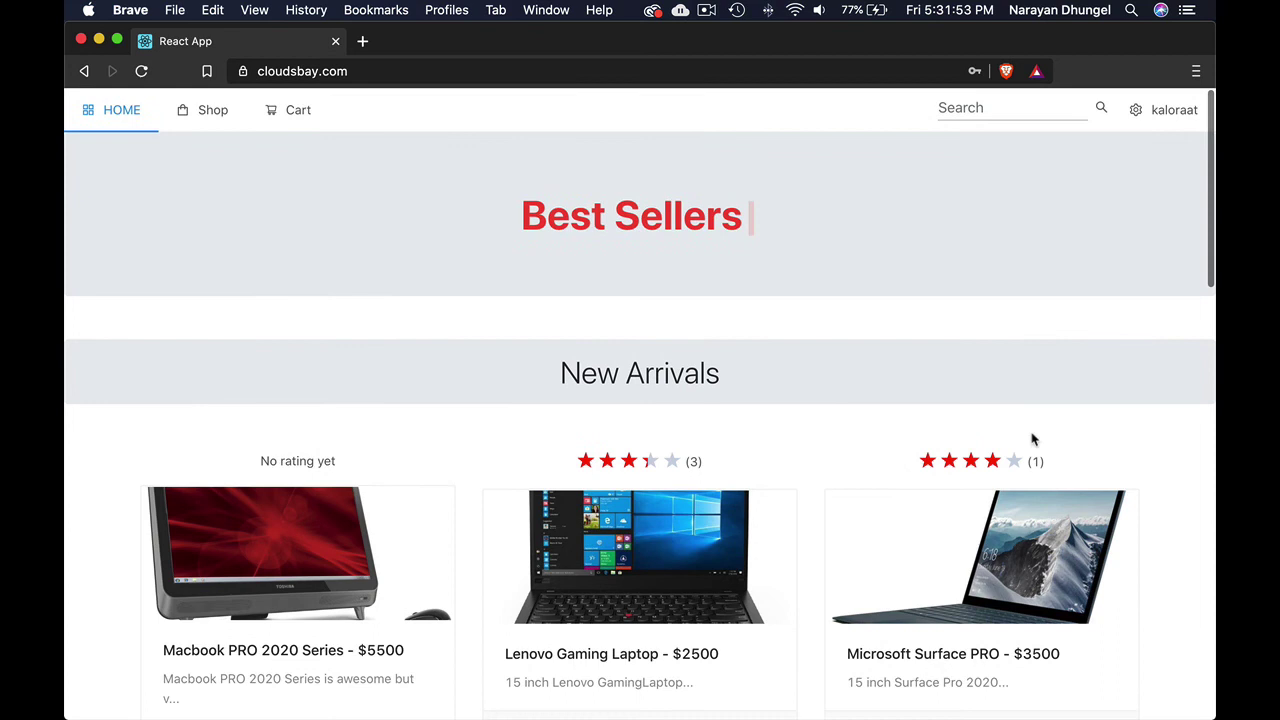